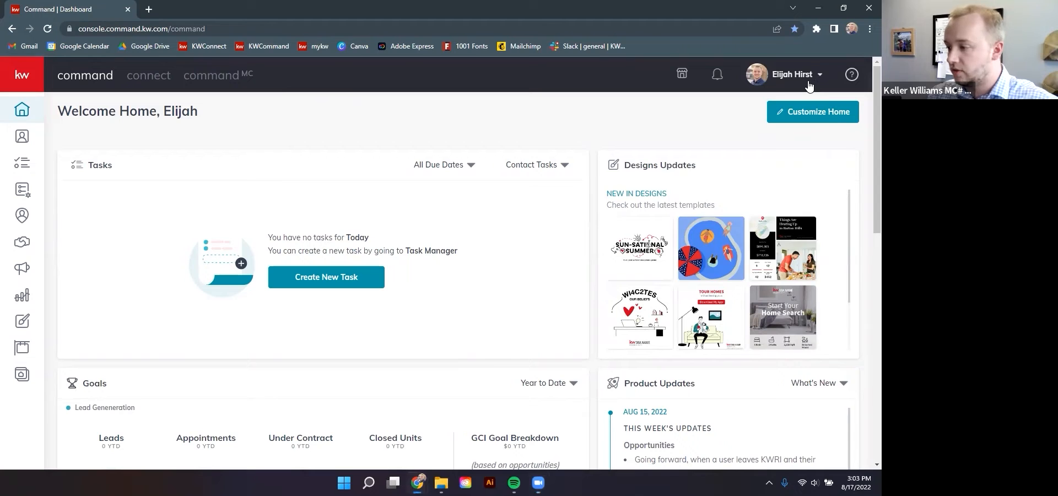
Open the account dropdown from your profile name in the Command top bar
{"action": "left_click", "coordinate": [825, 76]}
In Settings, check that Facebook Post Scheduling and Ads Manager are connected, then go to Designs
{"action": "left_click", "coordinate": [713, 210]}
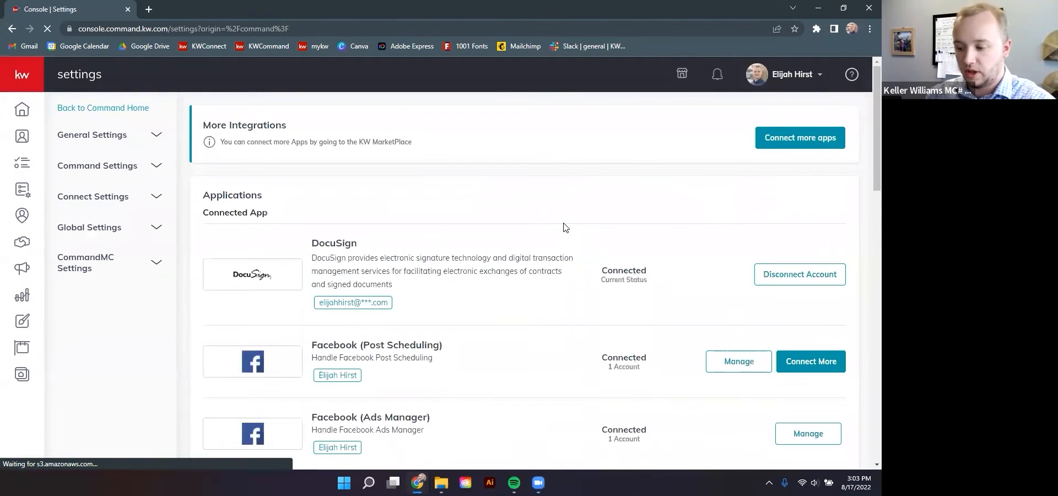
{"action": "scroll", "coordinate": [441, 237], "scroll_direction": "down", "scroll_amount": 3}
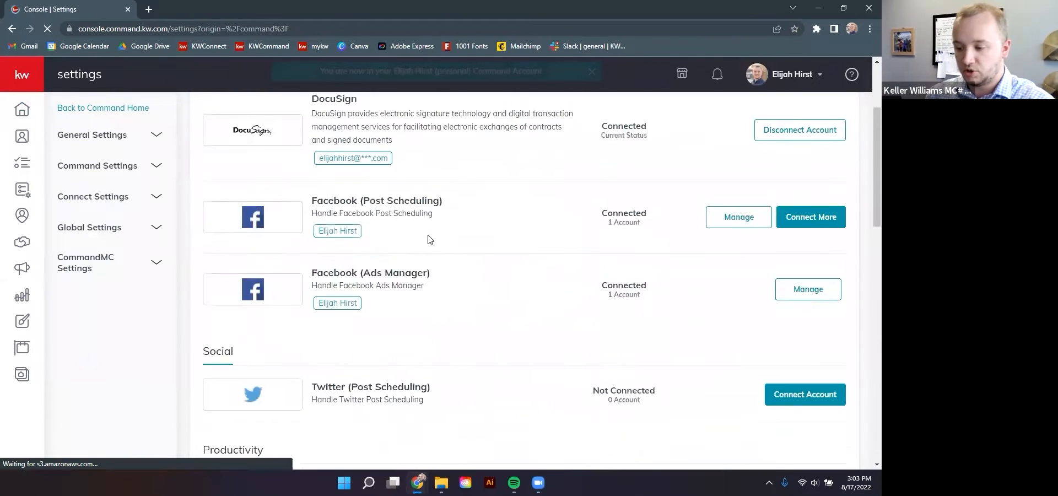
{"action": "scroll", "coordinate": [425, 302], "scroll_direction": "up", "scroll_amount": 2}
{"action": "scroll", "coordinate": [437, 341], "scroll_direction": "down", "scroll_amount": 1}
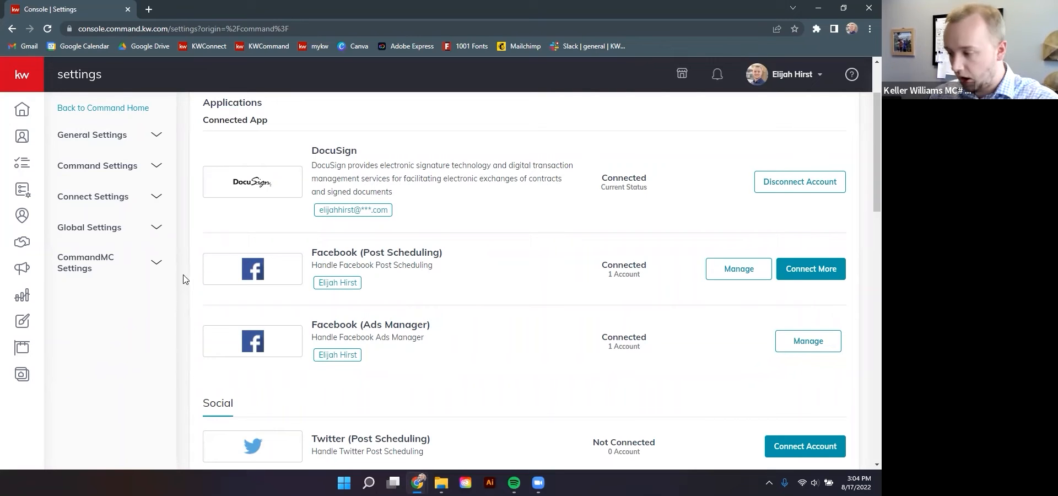
{"action": "left_click", "coordinate": [25, 321]}
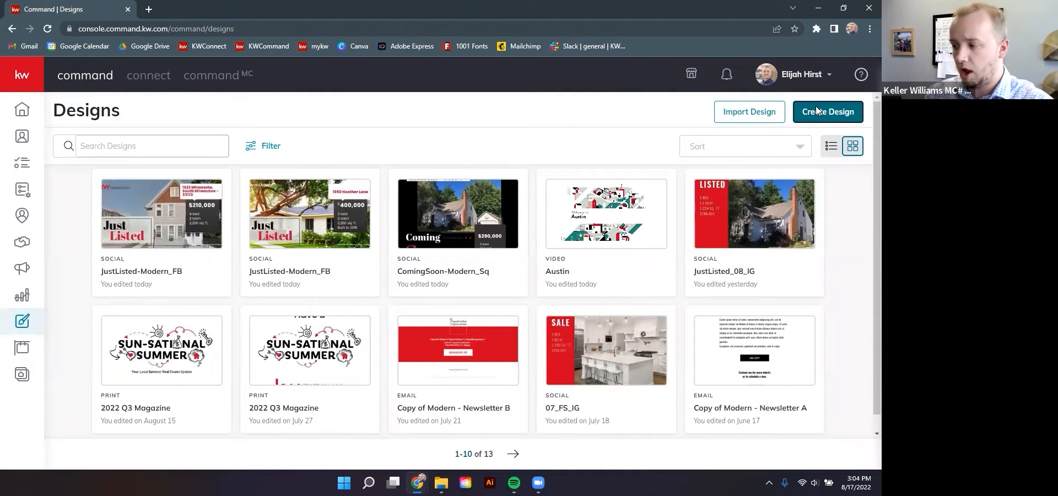
Create a new Social design that imports photos and text from a listing
{"action": "left_click", "coordinate": [816, 111]}
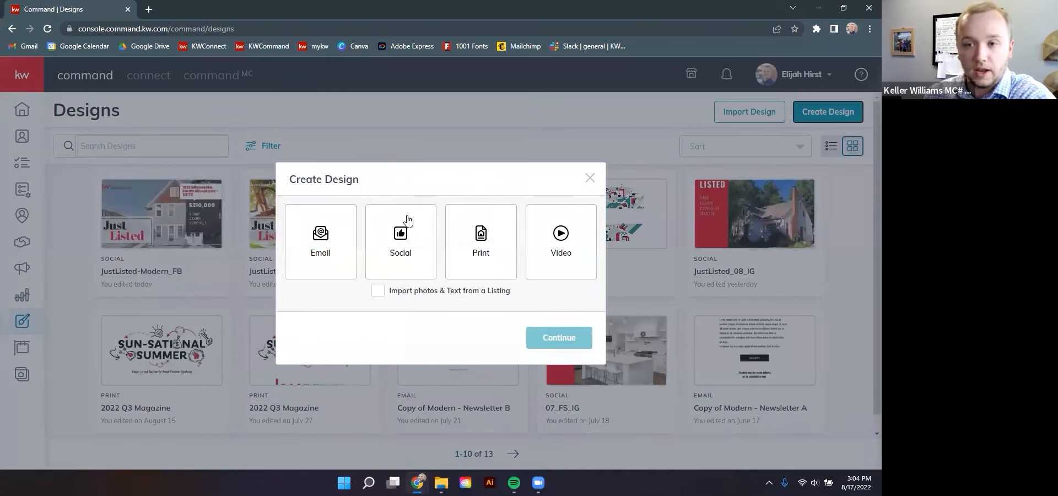
{"action": "left_click", "coordinate": [395, 238]}
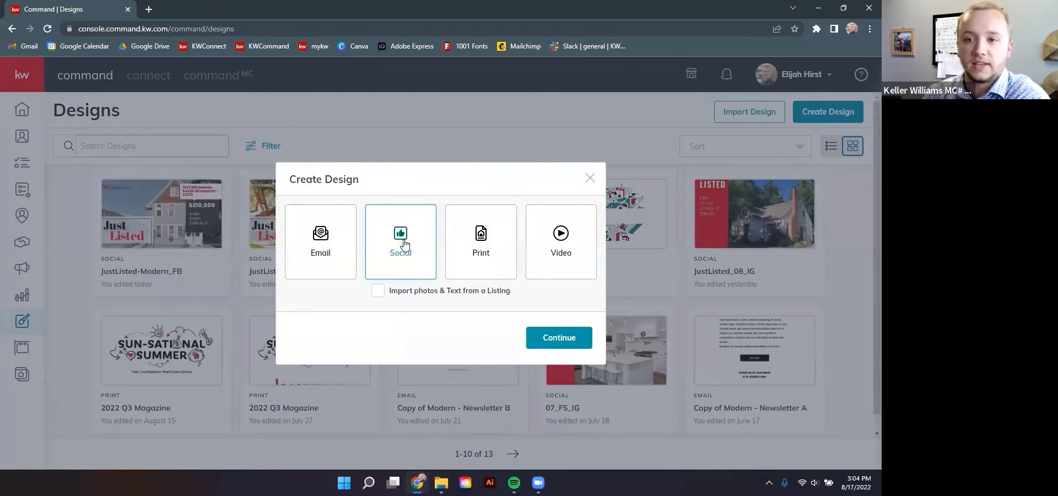
{"action": "left_click", "coordinate": [378, 292]}
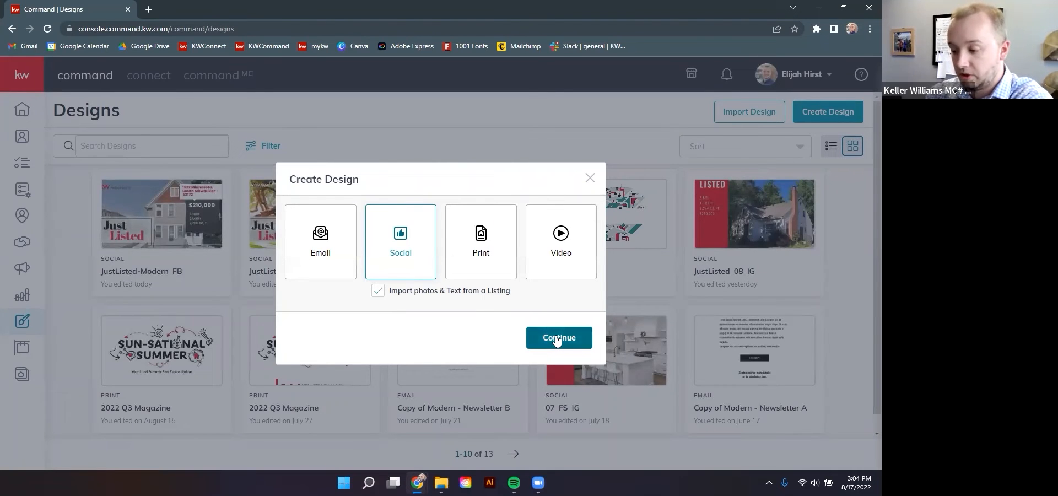
{"action": "left_click", "coordinate": [556, 338]}
{"action": "left_click", "coordinate": [429, 99]}
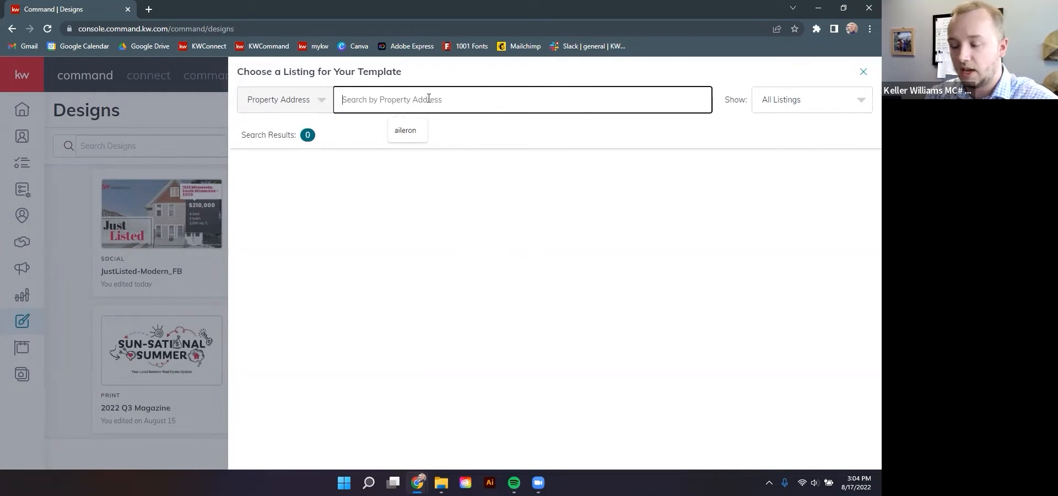
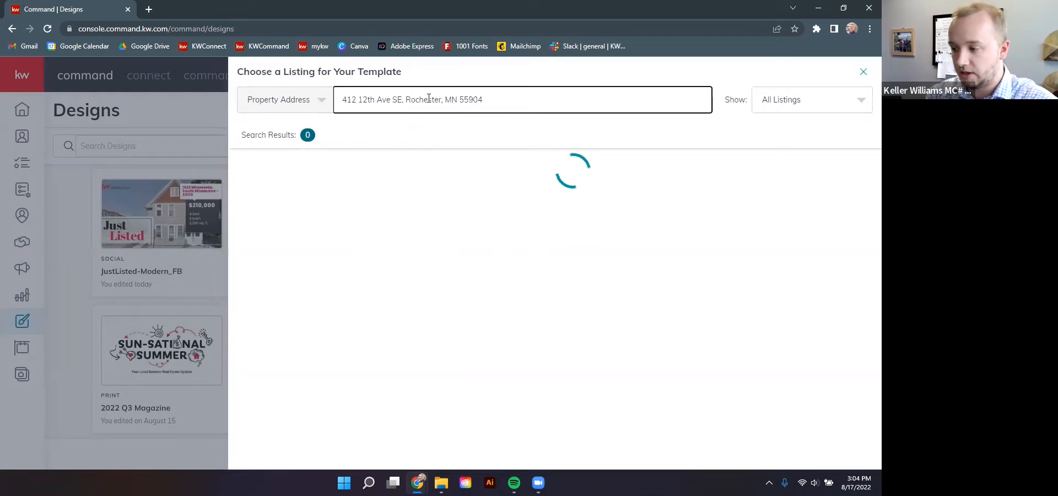
{"action": "left_click", "coordinate": [821, 108]}
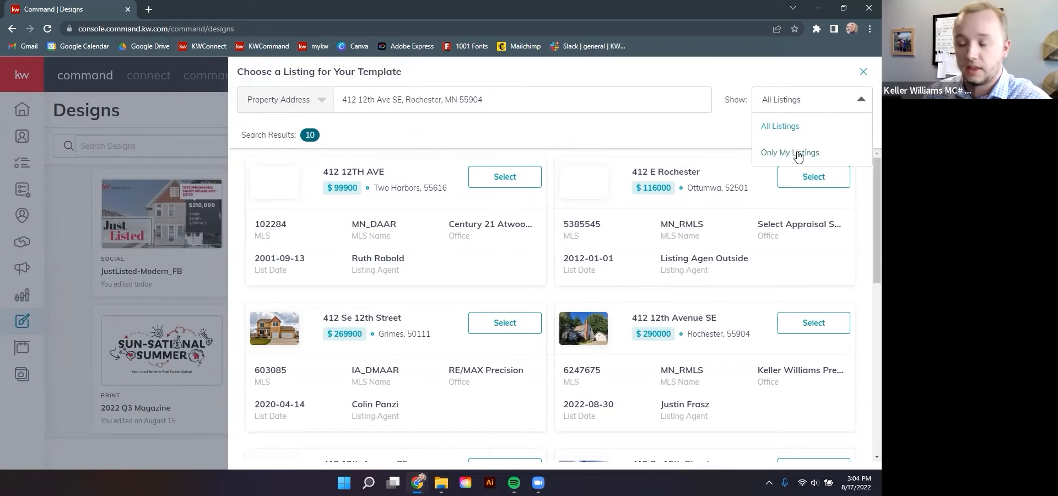
{"action": "left_click", "coordinate": [807, 100]}
{"action": "scroll", "coordinate": [689, 304], "scroll_direction": "down", "scroll_amount": 1}
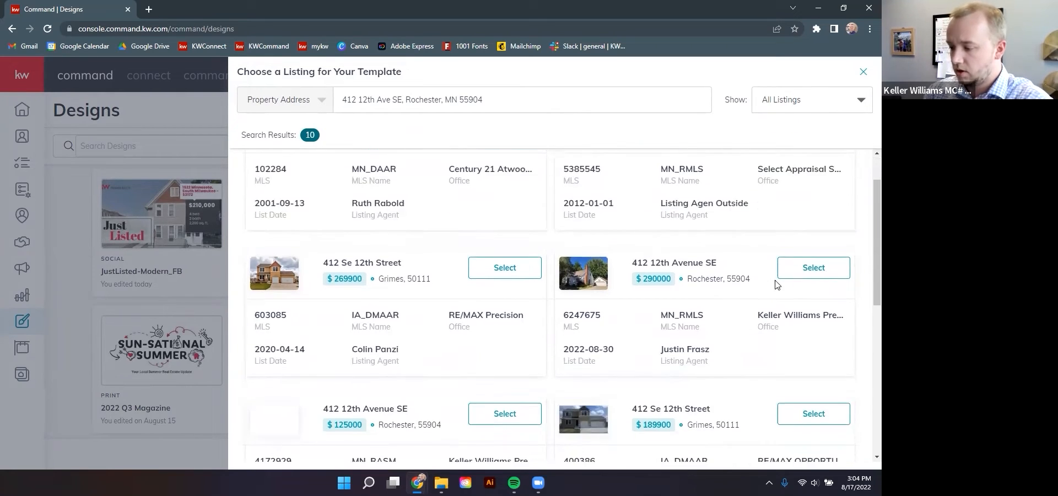
{"action": "scroll", "coordinate": [671, 273], "scroll_direction": "up", "scroll_amount": 1}
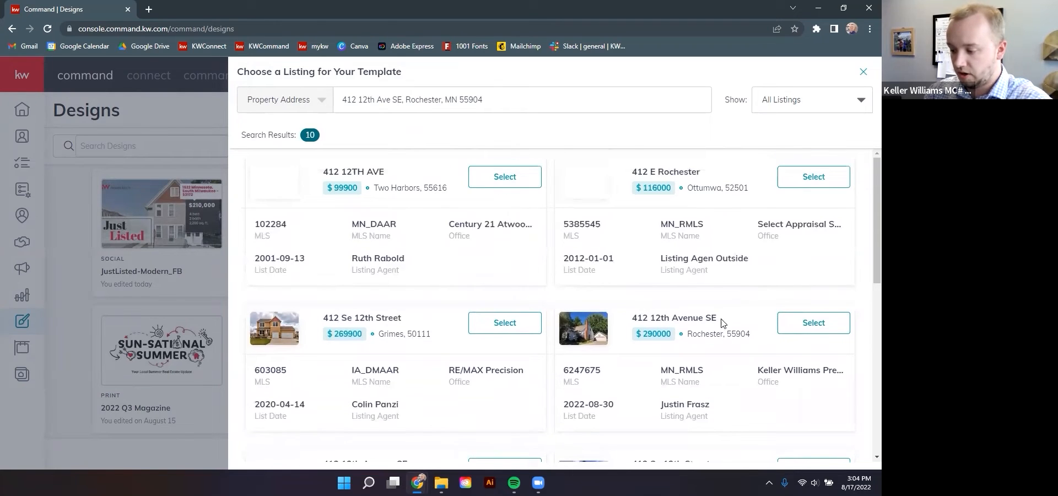
{"action": "scroll", "coordinate": [722, 331], "scroll_direction": "down", "scroll_amount": 2}
{"action": "left_click", "coordinate": [827, 216]}
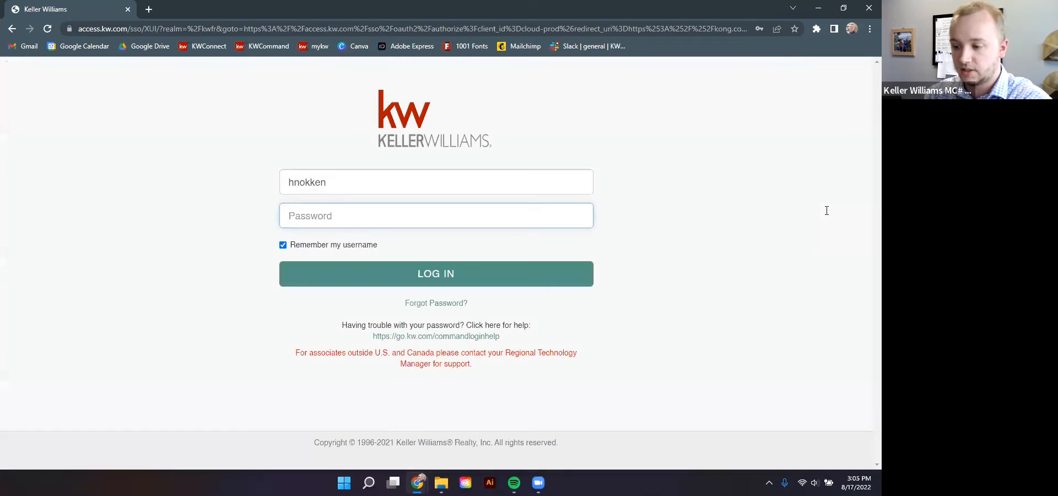
Log in to Keller Williams with a replaced username and the account password
{"action": "left_click", "coordinate": [331, 184]}
{"action": "left_click_drag", "start_coordinate": [330, 184], "coordinate": [262, 182]}
{"action": "key", "text": "Tab"}
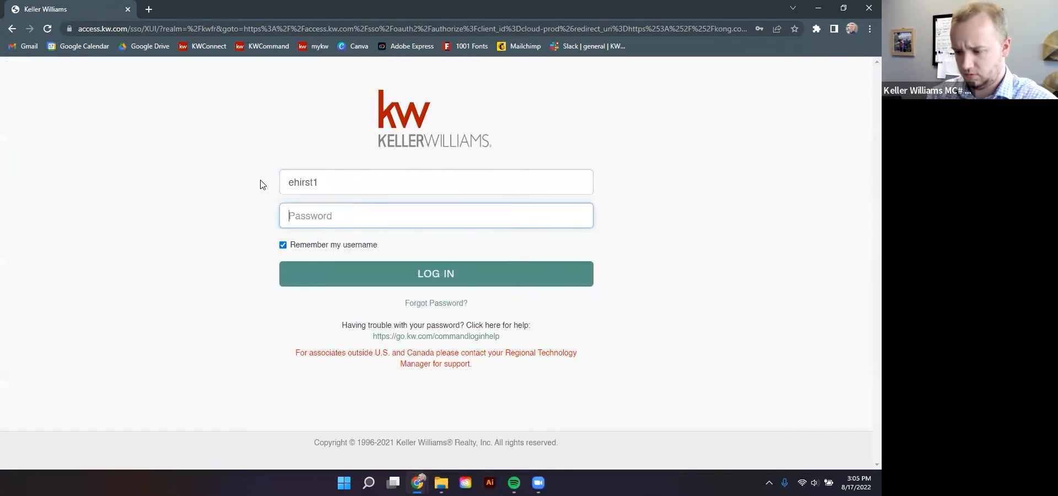
{"action": "type", "text": "•••••••••"}
{"action": "key", "text": "Return"}
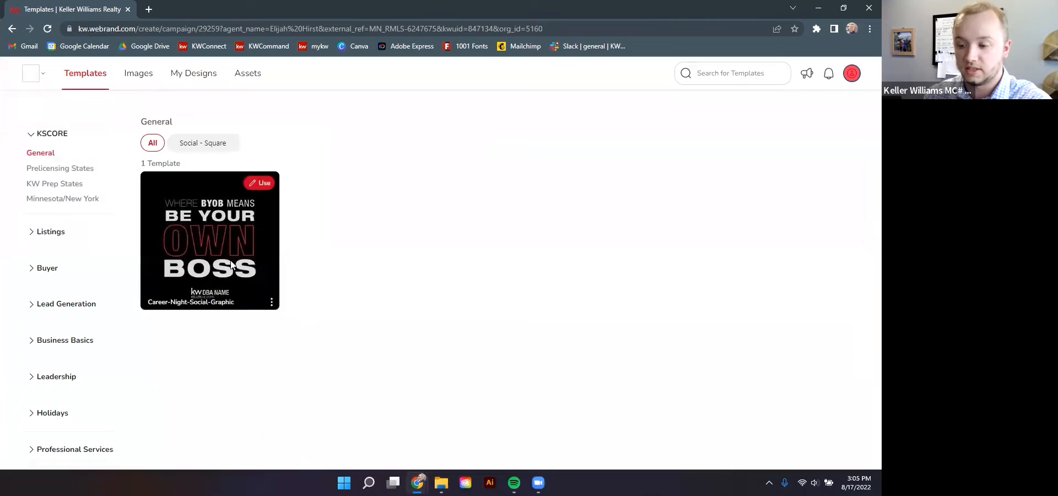
Open the Listings > Just Listed templates and use JustListed-Modern_FB
{"action": "left_click", "coordinate": [35, 233]}
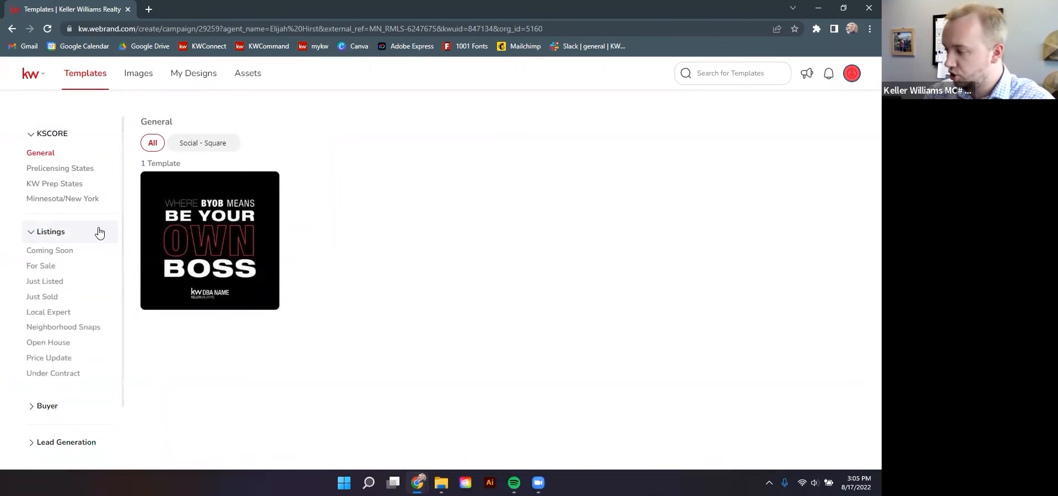
{"action": "scroll", "coordinate": [91, 238], "scroll_direction": "down", "scroll_amount": 2}
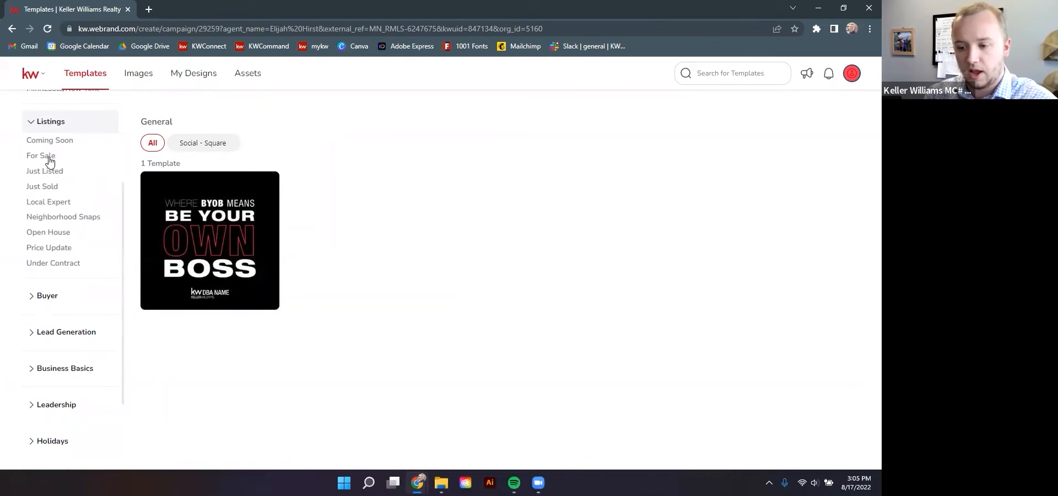
{"action": "left_click", "coordinate": [47, 173]}
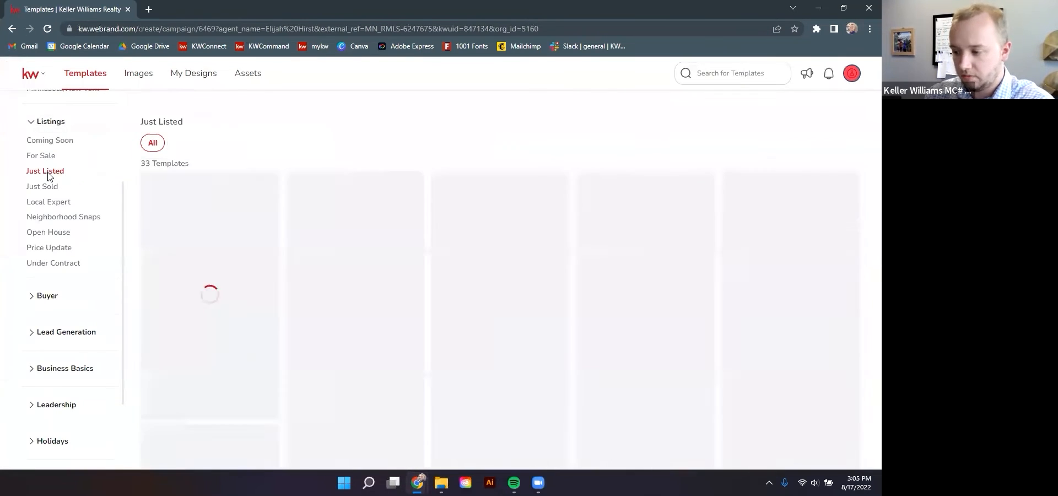
{"action": "scroll", "coordinate": [369, 248], "scroll_direction": "down", "scroll_amount": 4}
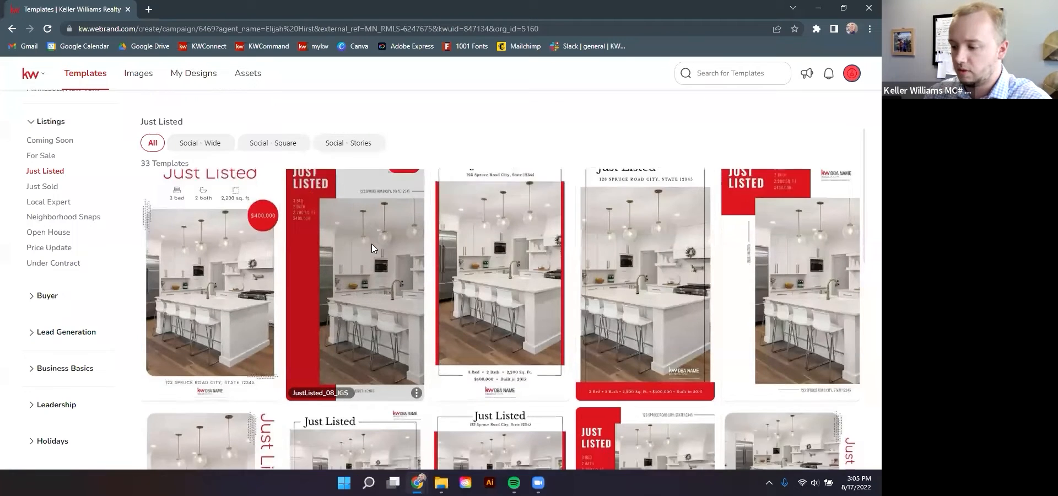
{"action": "scroll", "coordinate": [375, 238], "scroll_direction": "down", "scroll_amount": 3}
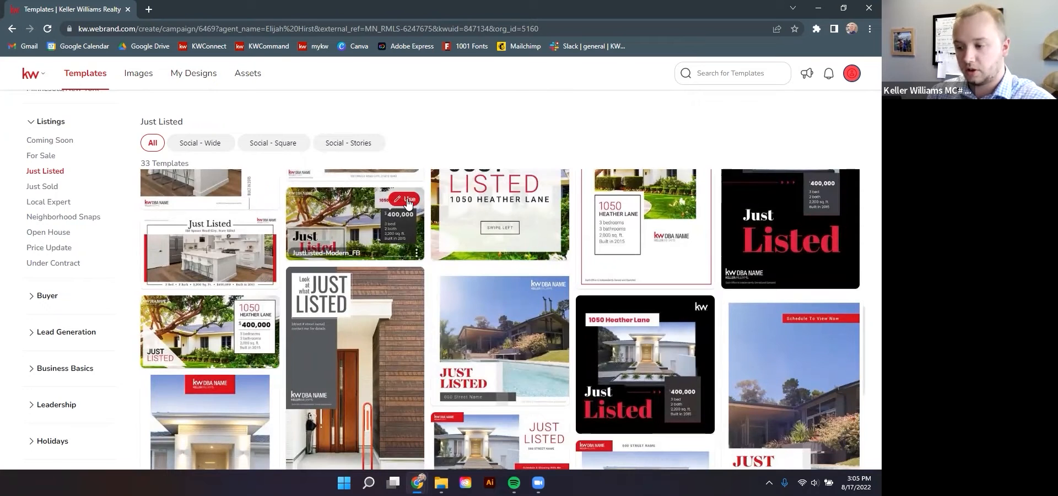
{"action": "left_click", "coordinate": [408, 202]}
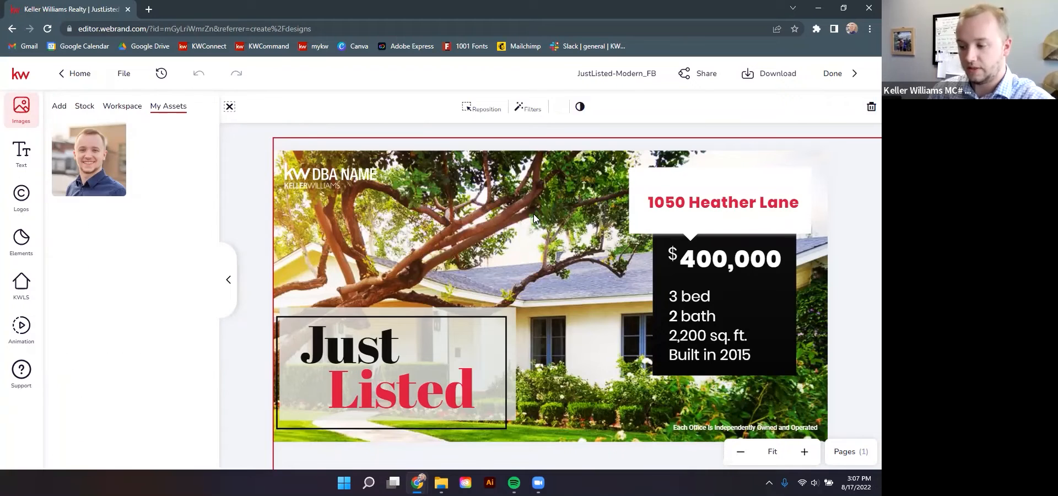
Set the background to the house photo from the linked listing's KWLS Photos
{"action": "left_click", "coordinate": [22, 284]}
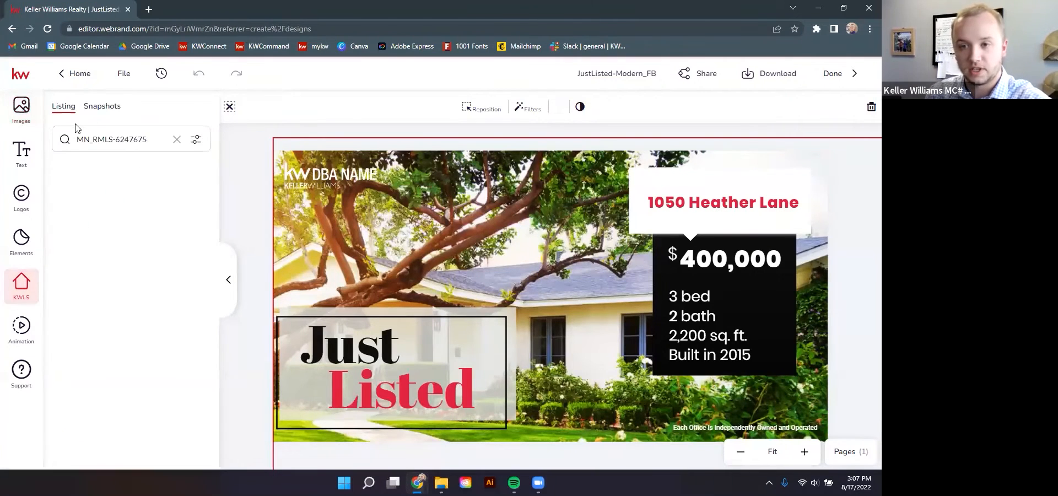
{"action": "mouse_move", "coordinate": [116, 201]}
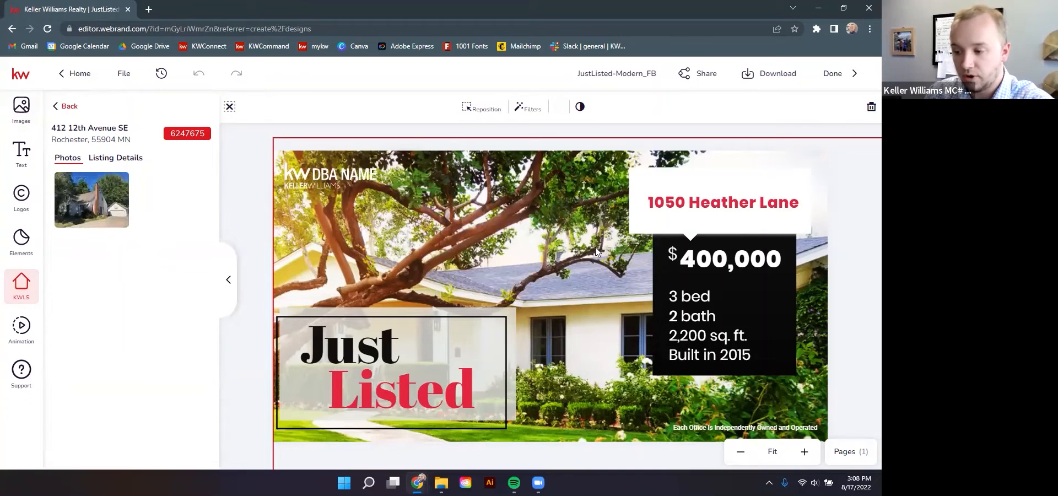
{"action": "mouse_move", "coordinate": [90, 180]}
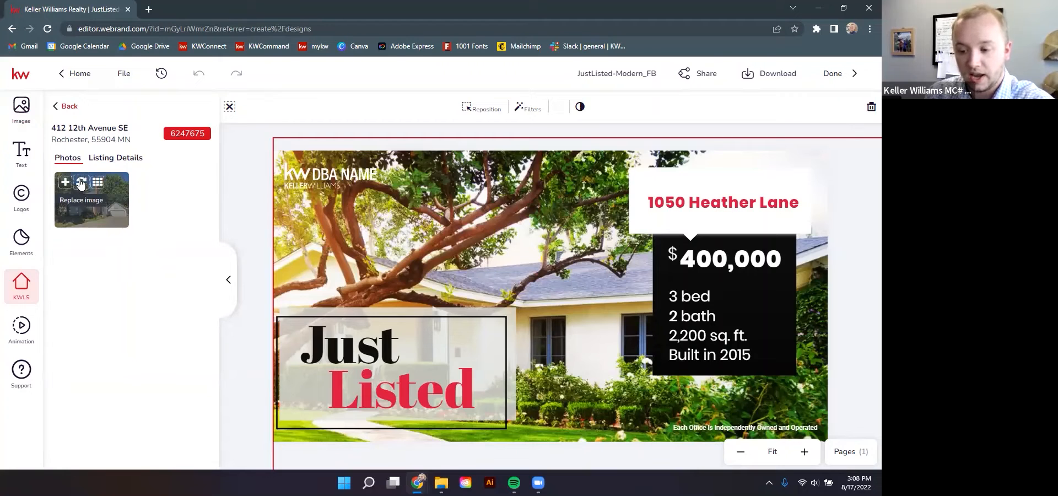
{"action": "left_click", "coordinate": [81, 184]}
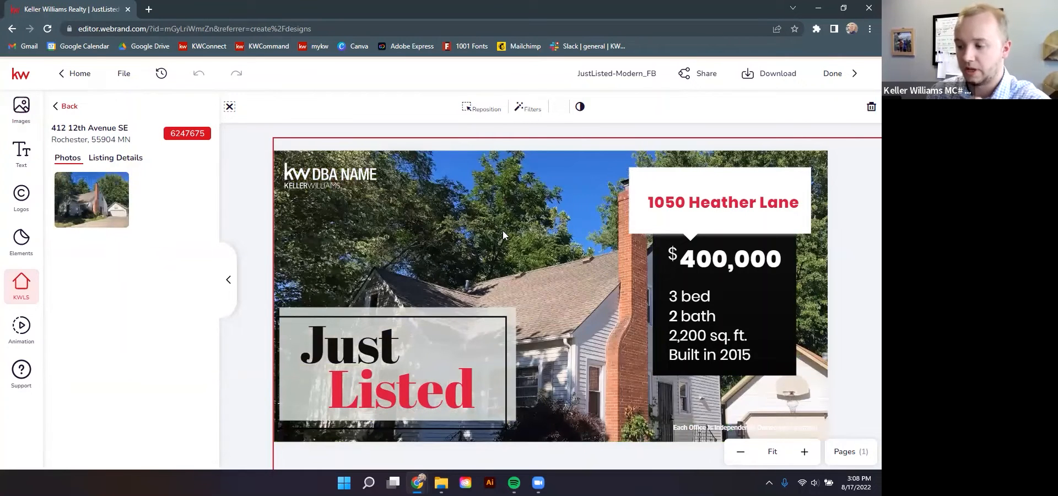
Shrink and shift the house photo to fill the background, then confirm with Done
{"action": "double_click", "coordinate": [519, 222]}
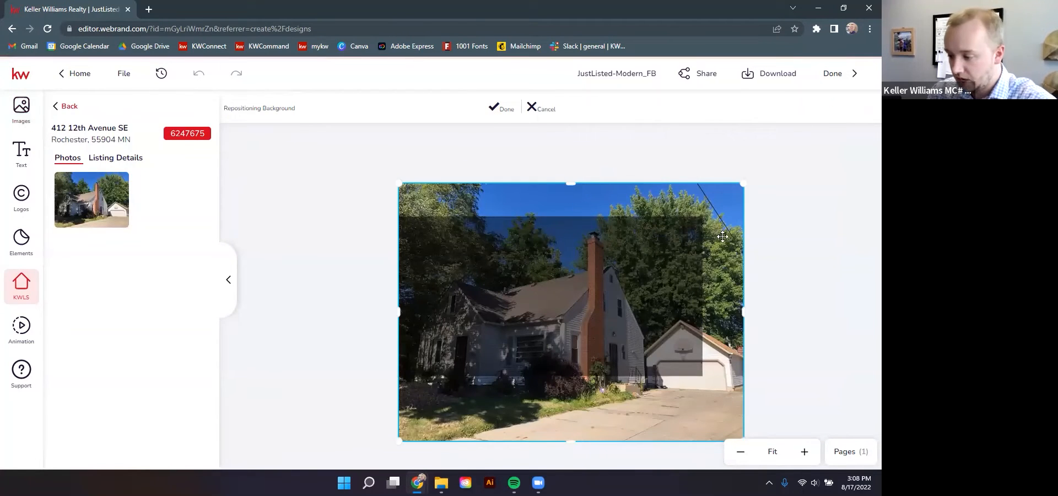
{"action": "left_click_drag", "start_coordinate": [722, 391], "coordinate": [715, 365]}
{"action": "left_click_drag", "start_coordinate": [738, 418], "coordinate": [704, 392]}
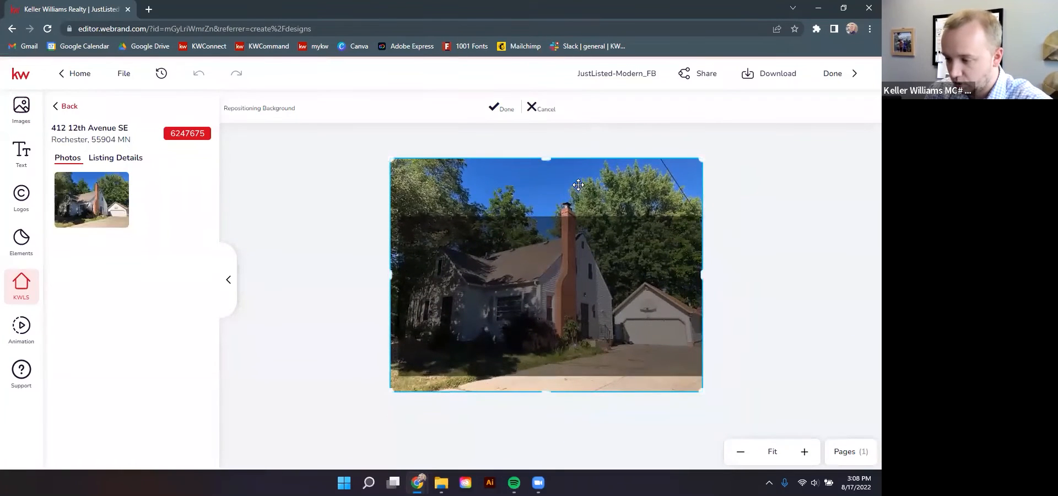
{"action": "left_click_drag", "start_coordinate": [578, 184], "coordinate": [587, 193]}
{"action": "left_click_drag", "start_coordinate": [708, 398], "coordinate": [702, 392]}
{"action": "left_click_drag", "start_coordinate": [622, 194], "coordinate": [622, 209]}
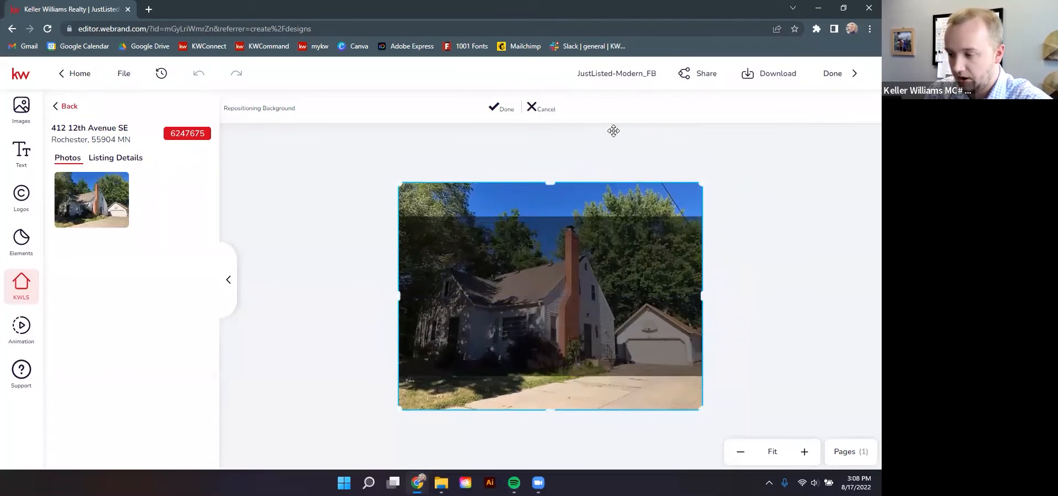
{"action": "left_click", "coordinate": [496, 106]}
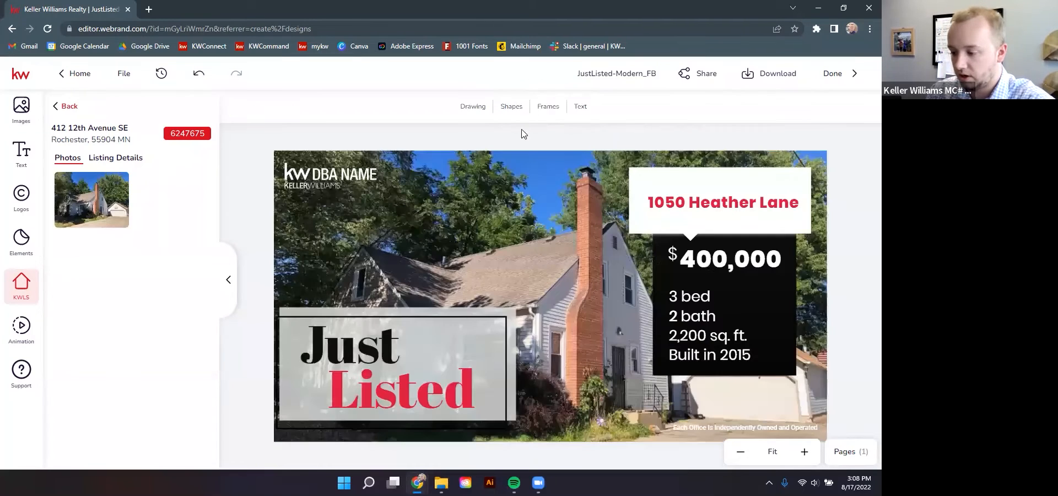
Swap the KW DBA NAME placeholder for the Premier Realty logo from My Assets and enlarge it
{"action": "left_click", "coordinate": [306, 176]}
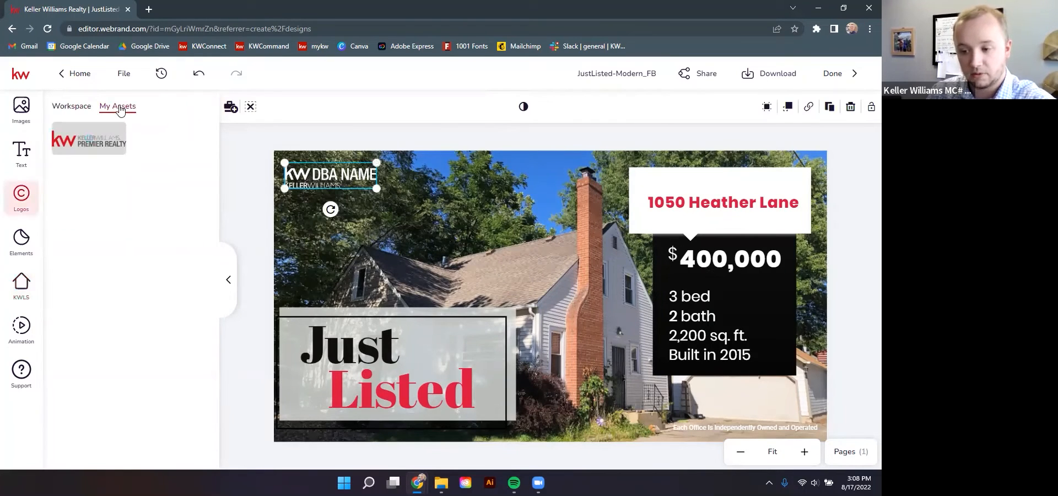
{"action": "mouse_move", "coordinate": [97, 144]}
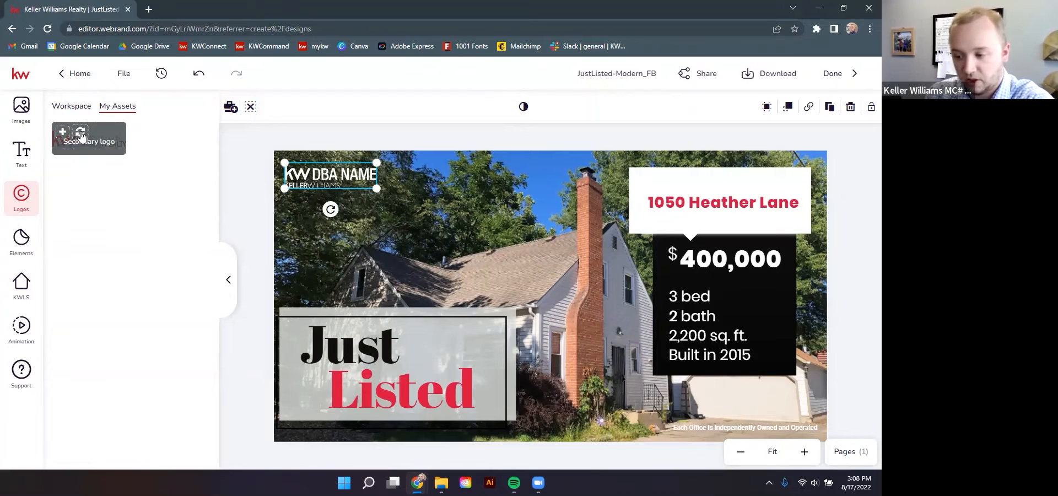
{"action": "left_click", "coordinate": [81, 135]}
{"action": "left_click_drag", "start_coordinate": [377, 182], "coordinate": [393, 192]}
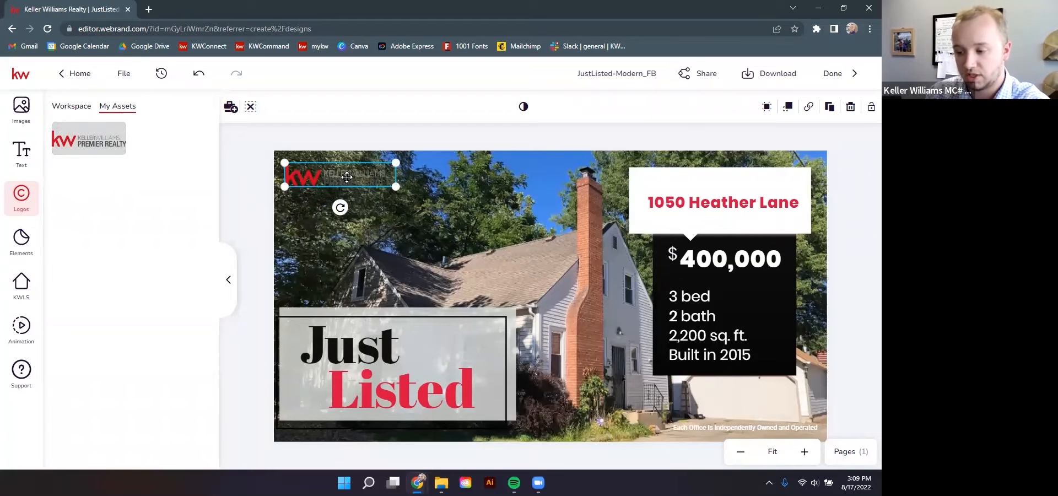
{"action": "left_click", "coordinate": [246, 151]}
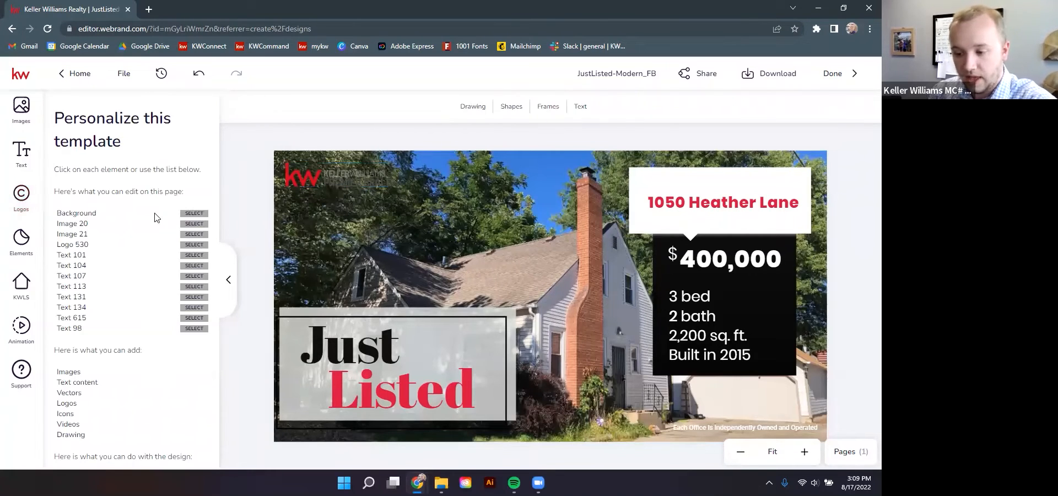
{"action": "left_click", "coordinate": [725, 205]}
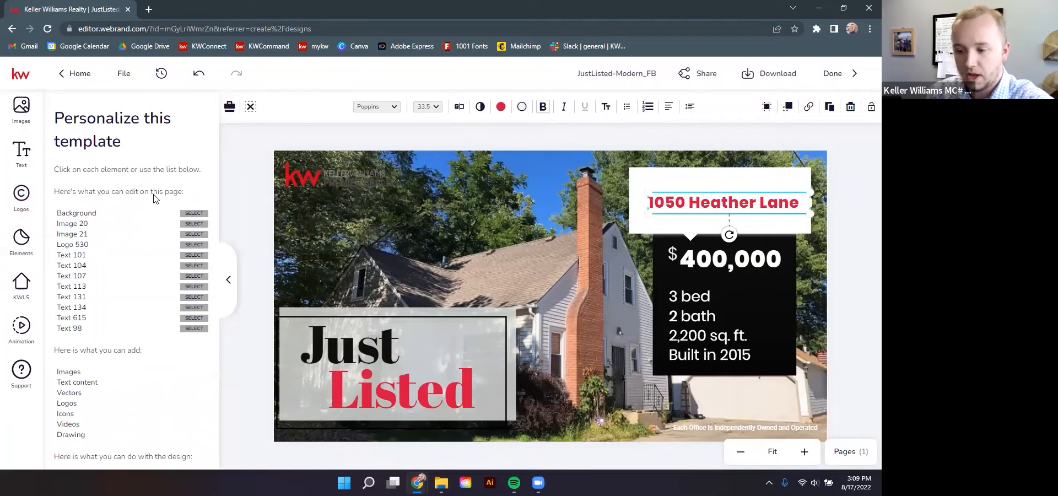
{"action": "left_click", "coordinate": [21, 284]}
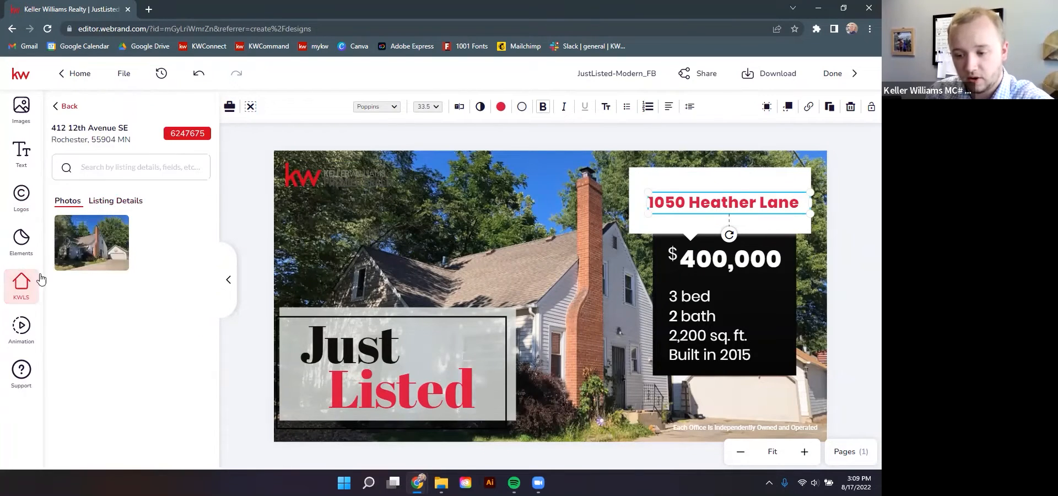
{"action": "left_click", "coordinate": [101, 205]}
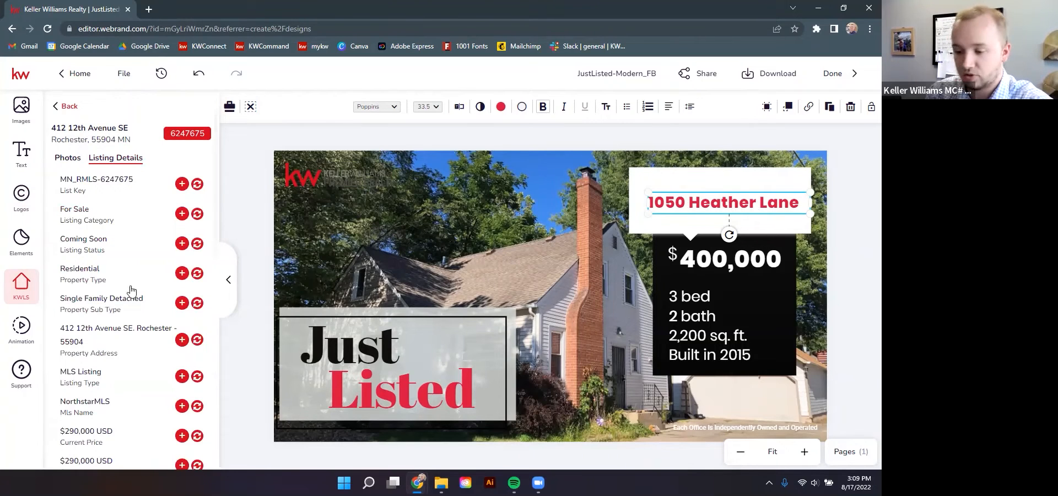
{"action": "scroll", "coordinate": [98, 347], "scroll_direction": "down", "scroll_amount": 1}
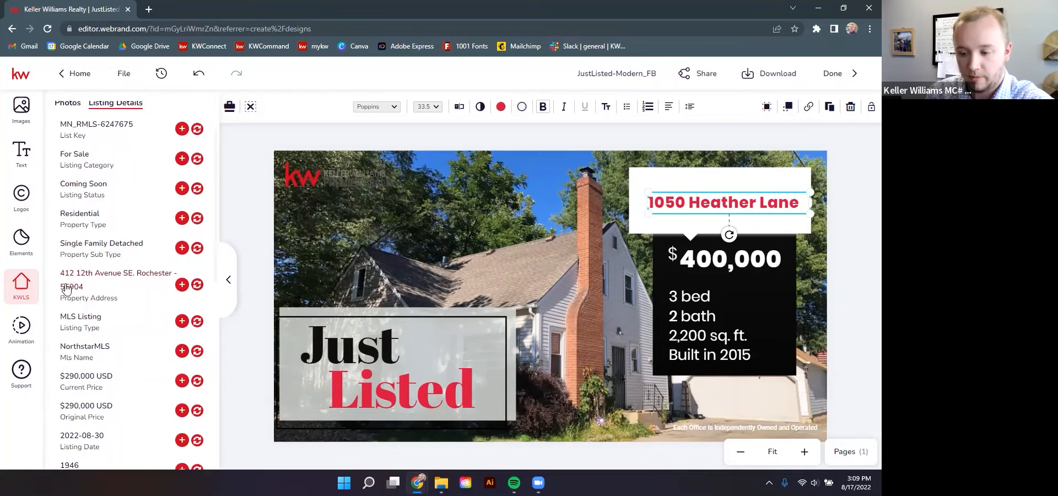
{"action": "left_click", "coordinate": [197, 285]}
{"action": "left_click_drag", "start_coordinate": [770, 221], "coordinate": [769, 212]}
{"action": "left_click", "coordinate": [850, 237]}
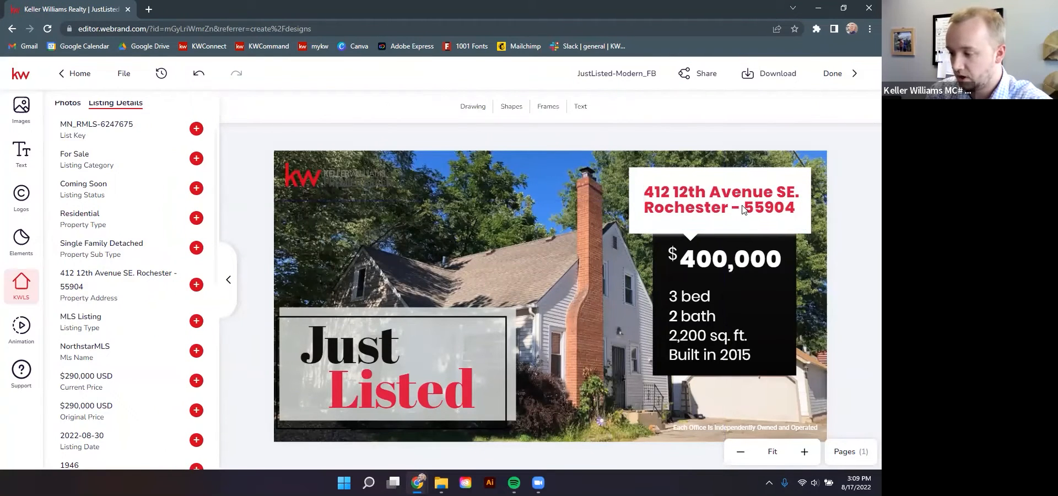
Delete the separate dollar sign and fill the 400,000 price with the listing's Current Price
{"action": "left_click", "coordinate": [673, 256]}
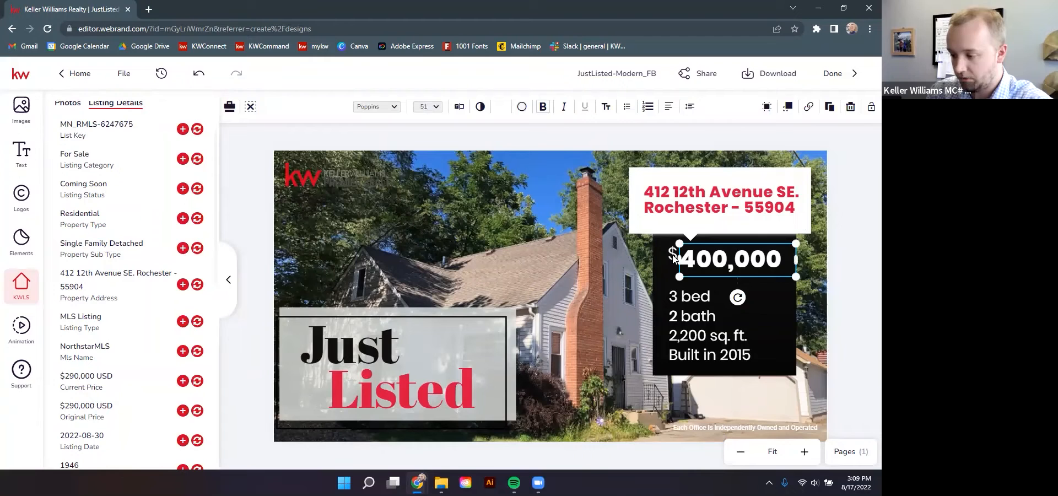
{"action": "left_click", "coordinate": [673, 256]}
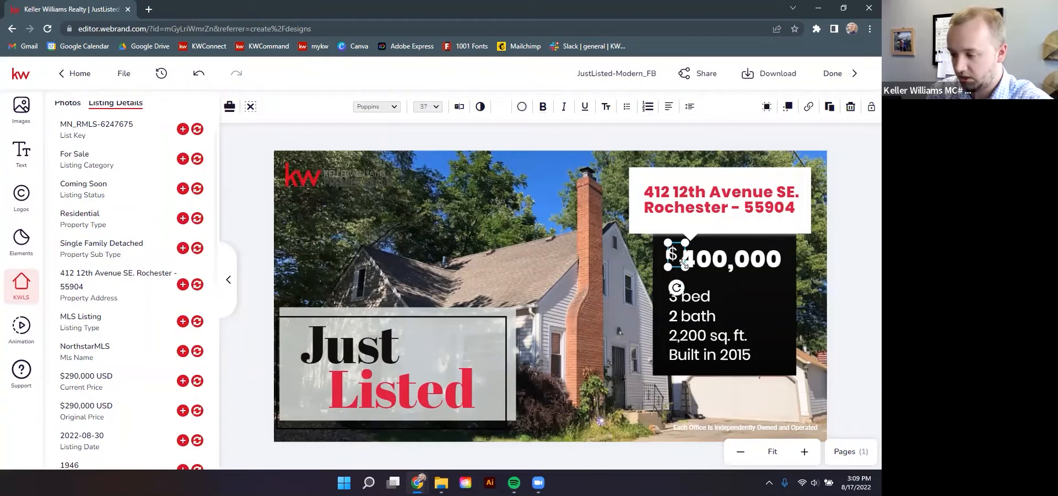
{"action": "key", "text": "Delete"}
{"action": "left_click", "coordinate": [736, 275]}
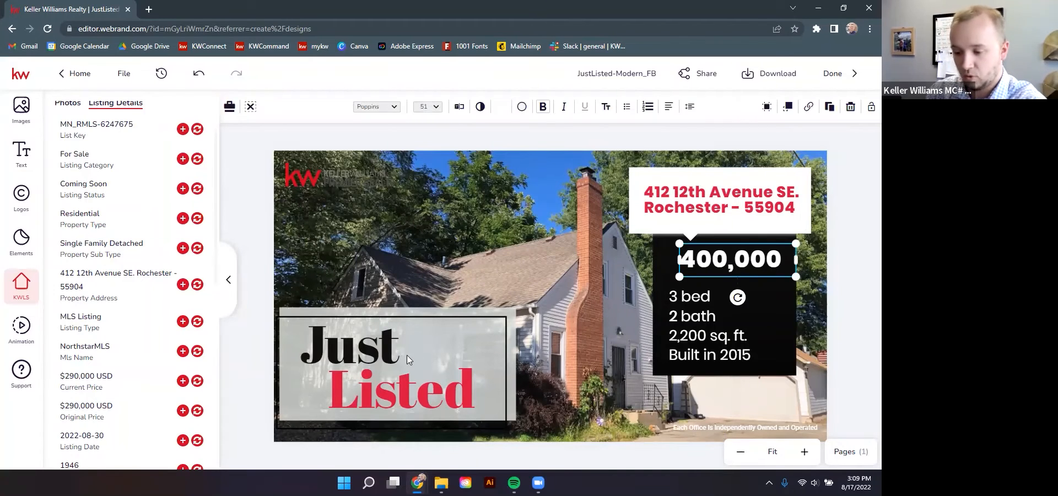
{"action": "scroll", "coordinate": [113, 367], "scroll_direction": "down", "scroll_amount": 2}
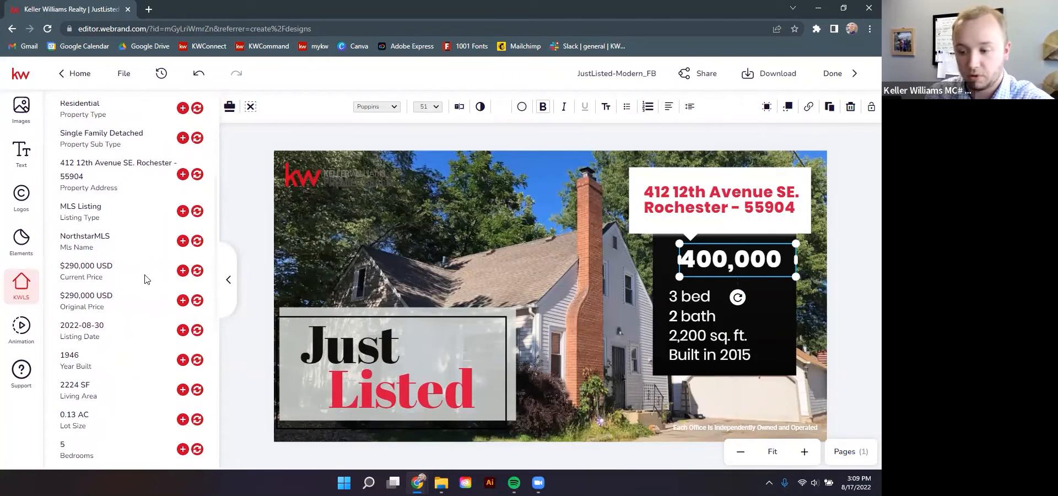
{"action": "left_click", "coordinate": [197, 271]}
Remove USD so the price reads $290,000, centre it, and raise the bed and bath details
{"action": "left_click", "coordinate": [725, 286]}
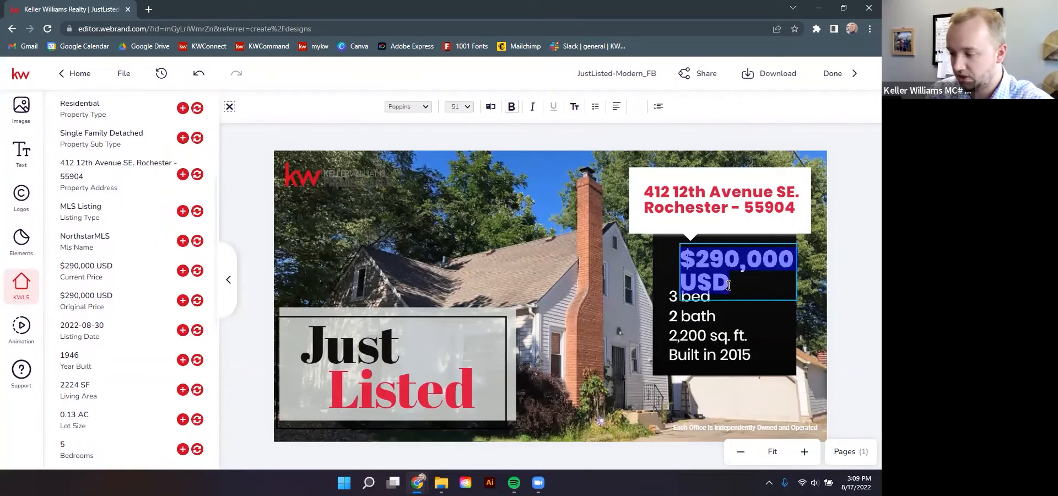
{"action": "left_click_drag", "start_coordinate": [728, 285], "coordinate": [688, 285]}
{"action": "key", "text": "BackSpace"}
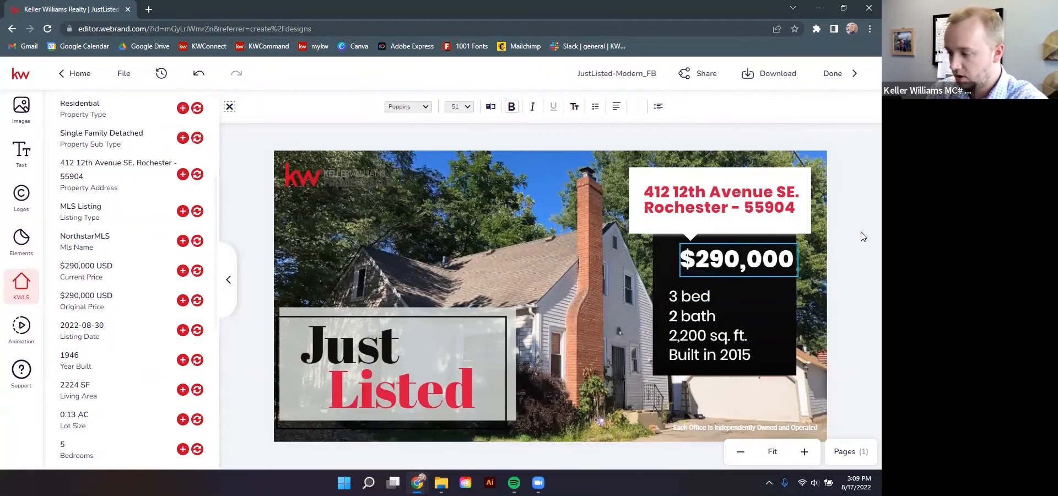
{"action": "left_click", "coordinate": [756, 265]}
{"action": "left_click_drag", "start_coordinate": [752, 261], "coordinate": [743, 259]}
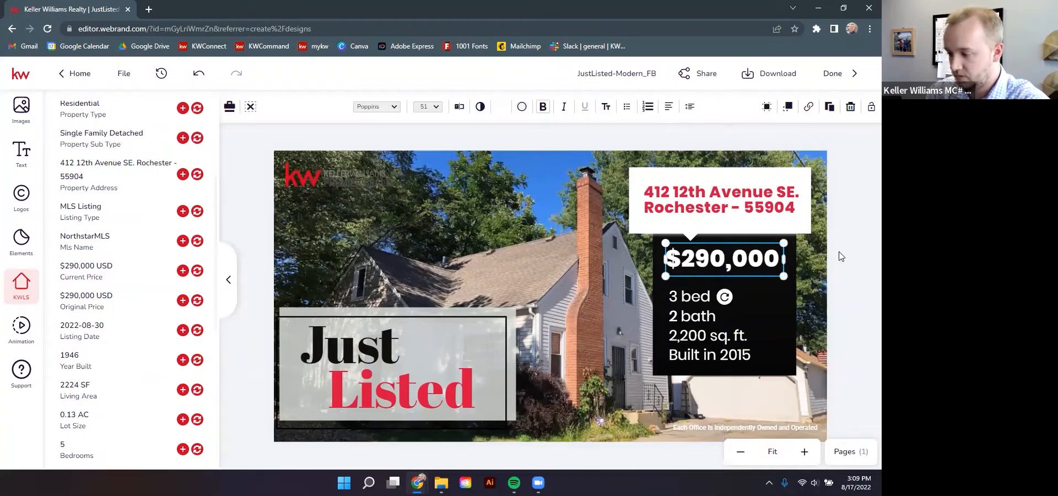
{"action": "left_click", "coordinate": [718, 327]}
{"action": "left_click_drag", "start_coordinate": [702, 330], "coordinate": [703, 322]}
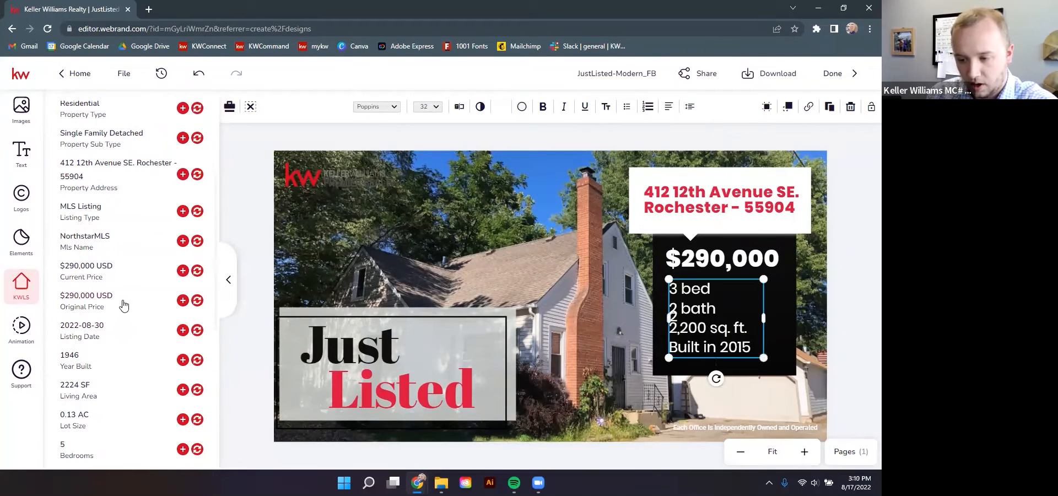
Change the details from 3 bed, 2 bath to 5 bed, 1.5 bath, undoing an accidental panel move
{"action": "scroll", "coordinate": [122, 305], "scroll_direction": "down", "scroll_amount": 2}
{"action": "scroll", "coordinate": [123, 306], "scroll_direction": "down", "scroll_amount": 2}
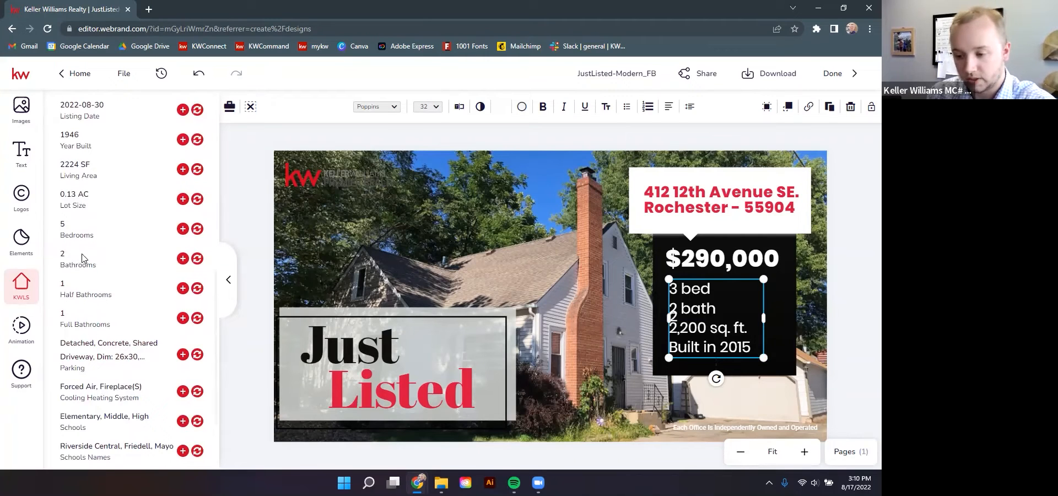
{"action": "scroll", "coordinate": [83, 258], "scroll_direction": "down", "scroll_amount": 1}
{"action": "double_click", "coordinate": [683, 292]}
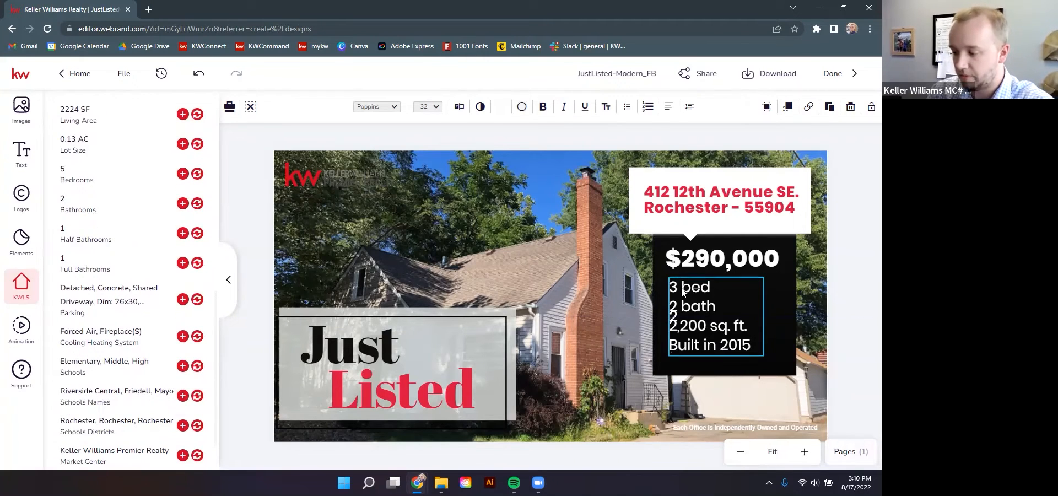
{"action": "left_click", "coordinate": [683, 290]}
{"action": "key", "text": "BackSpace"}
{"action": "key", "text": "BackSpace"}
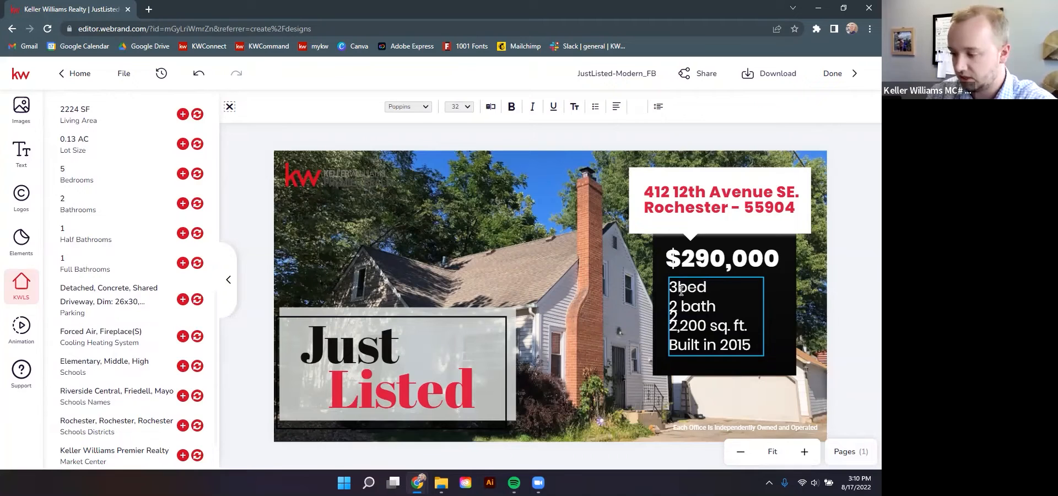
{"action": "type", "text": "5"}
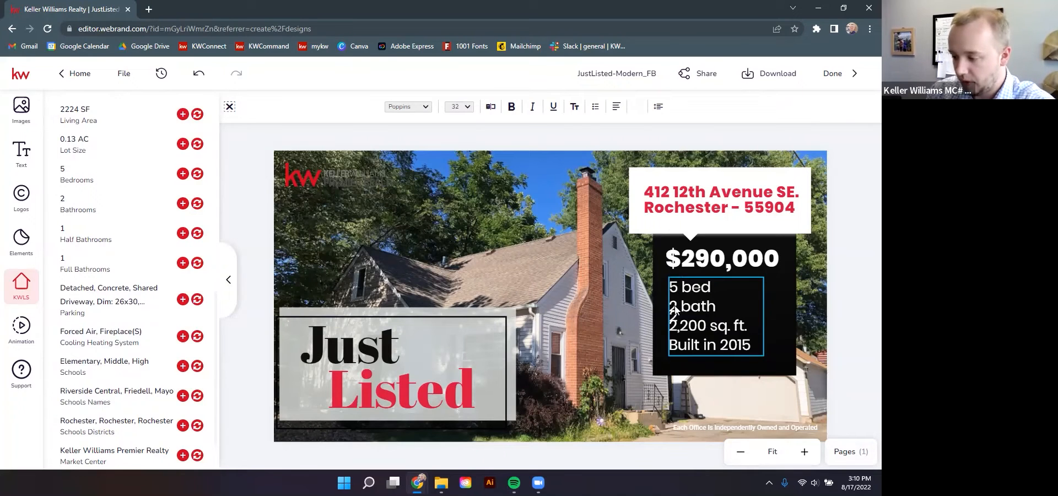
{"action": "key", "text": "BackSpace"}
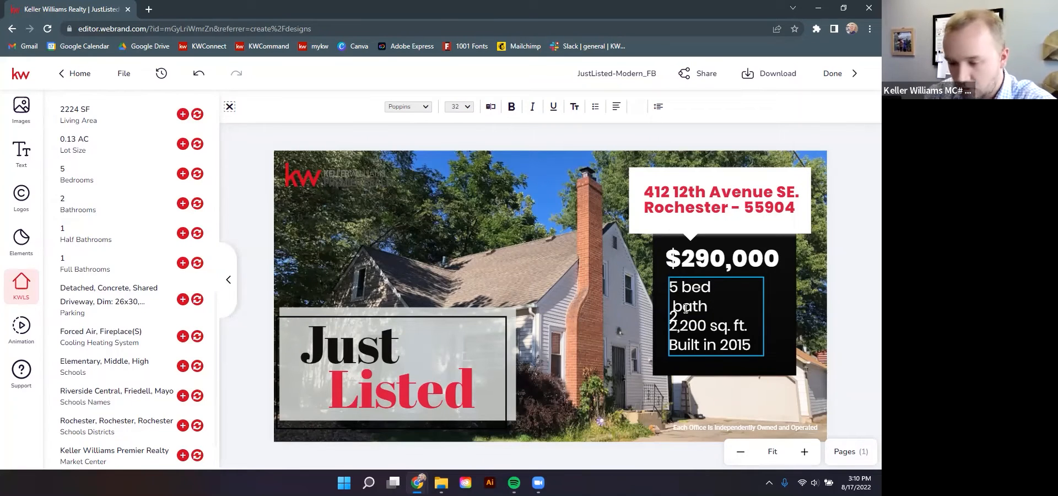
{"action": "type", "text": "1.5"}
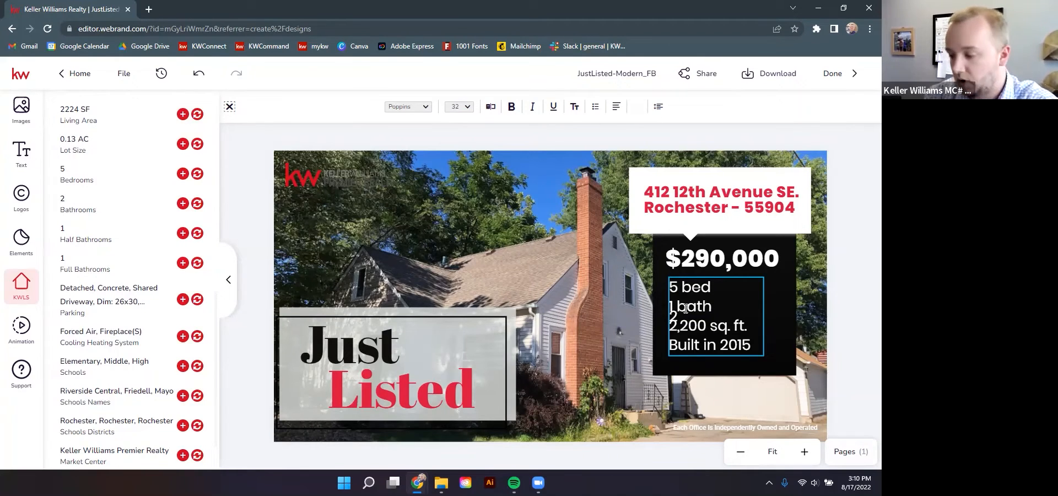
{"action": "type", "text": ","}
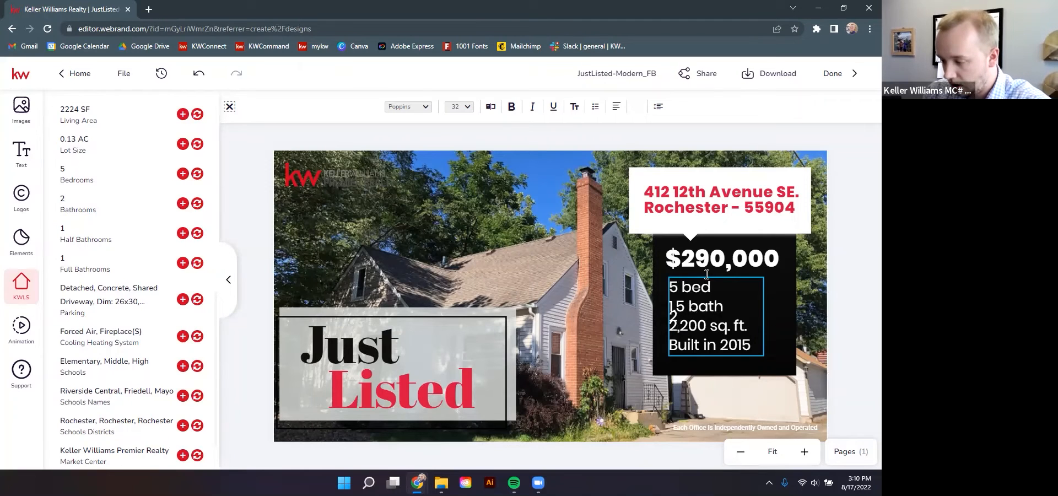
{"action": "left_click", "coordinate": [702, 278]}
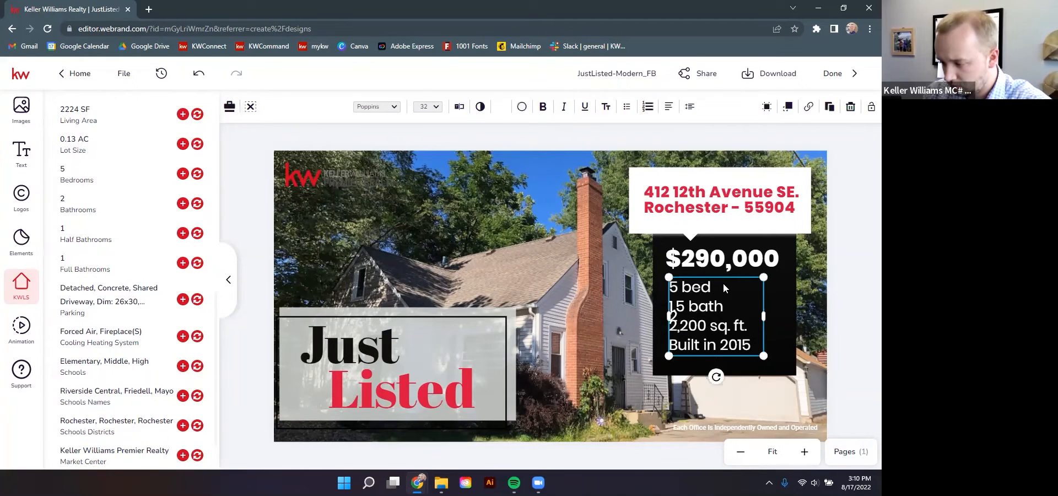
{"action": "left_click_drag", "start_coordinate": [732, 284], "coordinate": [723, 287]}
{"action": "key", "text": "ctrl+z"}
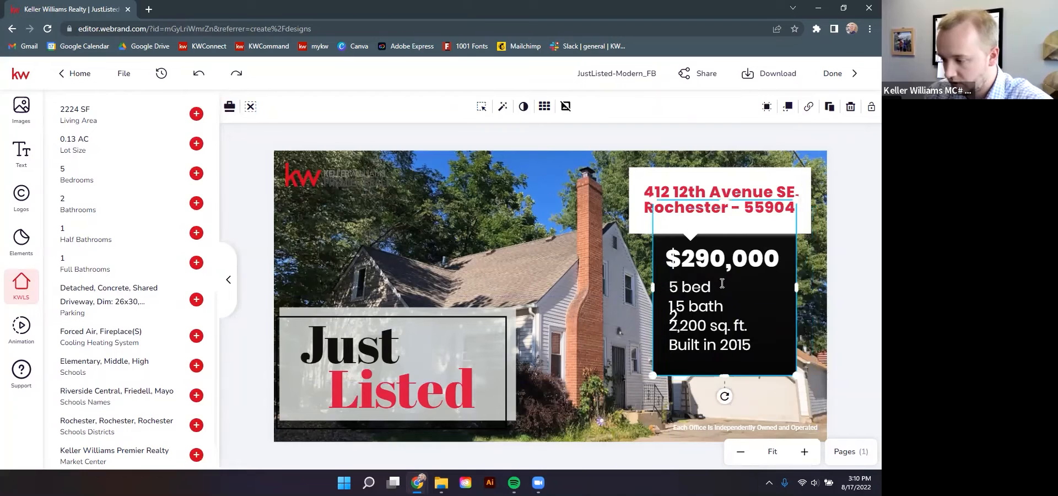
Shift the details text slightly and delete the stray '2' text object
{"action": "left_click", "coordinate": [833, 269]}
{"action": "mouse_move", "coordinate": [713, 306]}
{"action": "left_mouse_down"}
{"action": "mouse_move", "coordinate": [747, 315]}
{"action": "mouse_move", "coordinate": [707, 312]}
{"action": "left_mouse_up"}
{"action": "left_click", "coordinate": [675, 318]}
{"action": "key", "text": "Delete"}
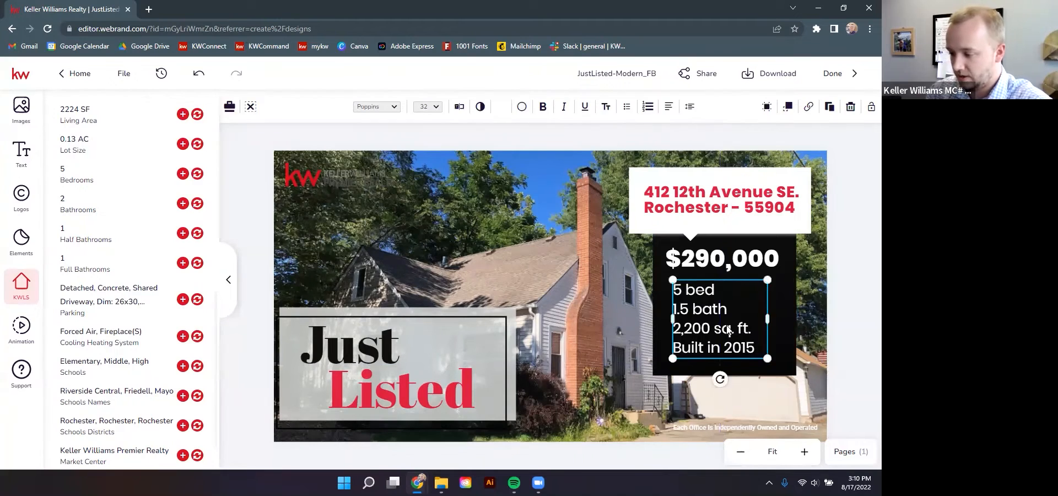
Delete the 'Built in 2015' line and nudge the stats text box slightly lower
{"action": "left_click", "coordinate": [705, 327]}
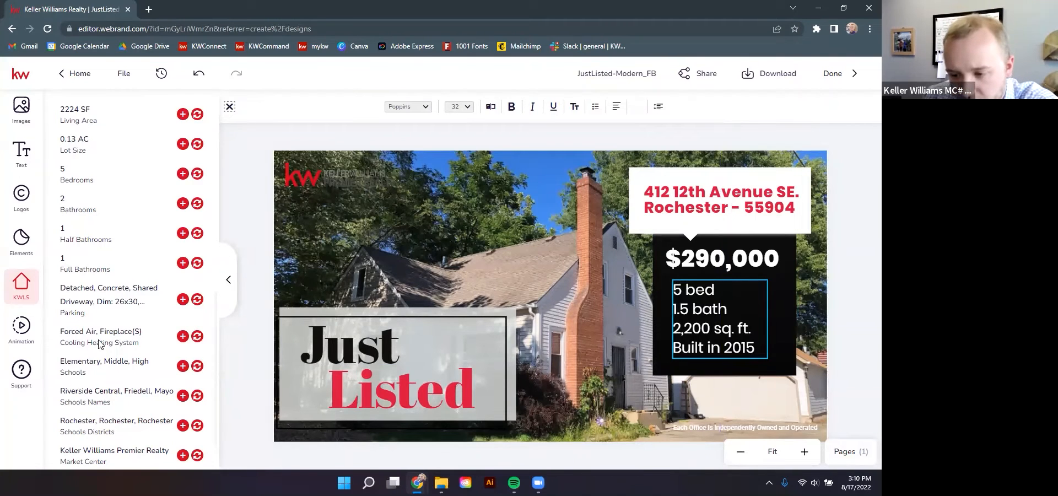
{"action": "scroll", "coordinate": [99, 345], "scroll_direction": "up", "scroll_amount": 1}
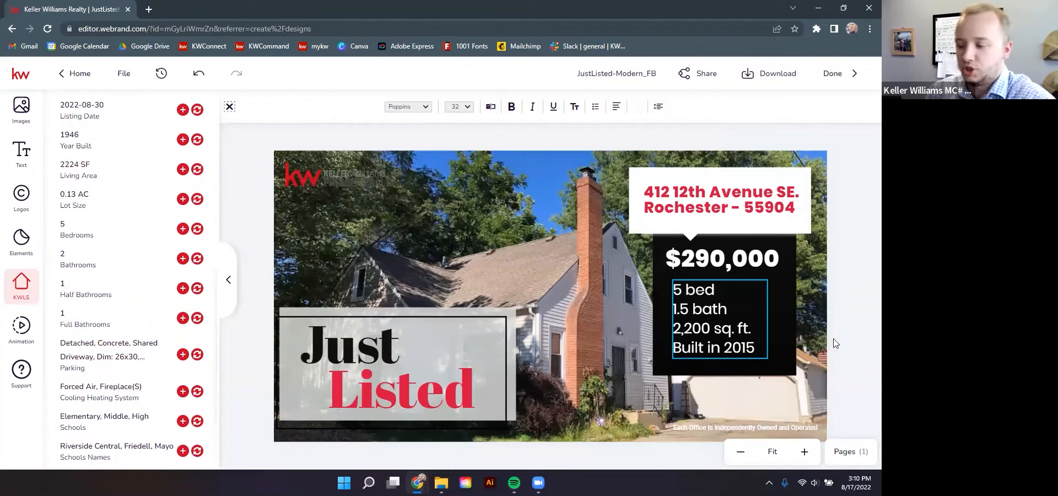
{"action": "left_click_drag", "start_coordinate": [755, 348], "coordinate": [668, 345]}
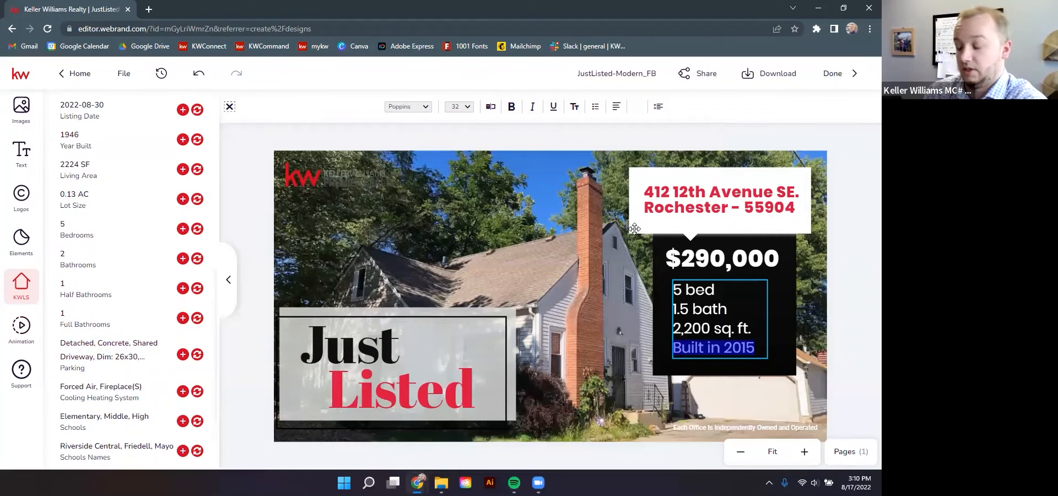
{"action": "key", "text": "BackSpace"}
{"action": "key", "text": "BackSpace"}
{"action": "left_click", "coordinate": [819, 318]}
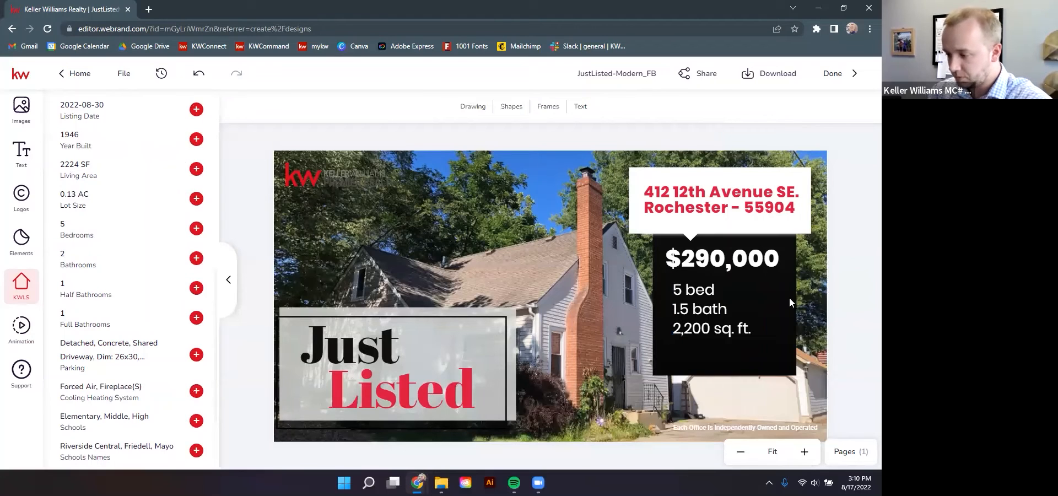
{"action": "left_click_drag", "start_coordinate": [692, 300], "coordinate": [693, 306]}
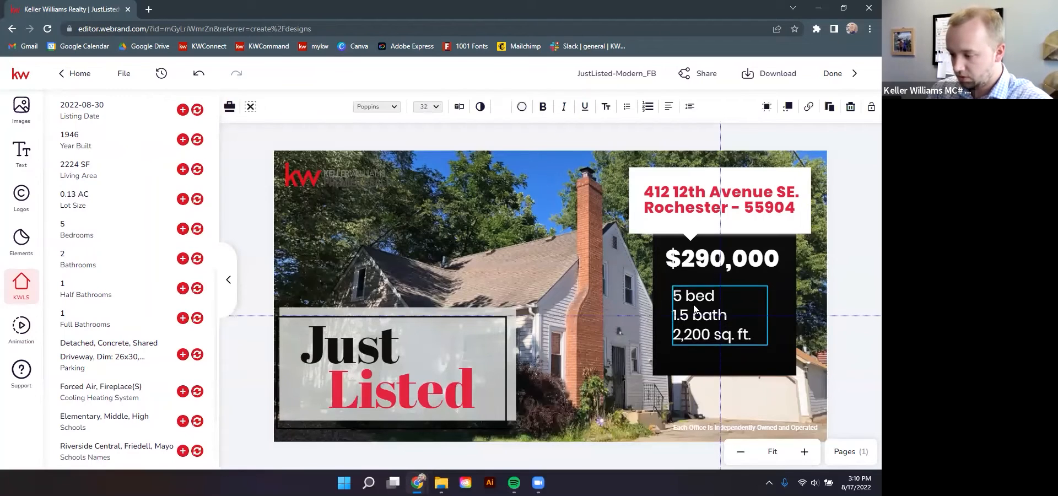
{"action": "left_click", "coordinate": [848, 301]}
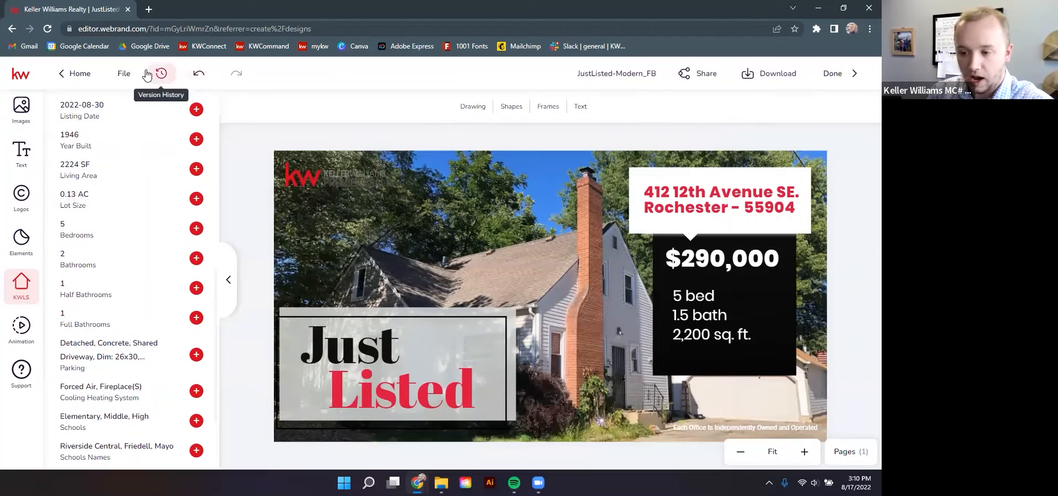
Save the design with File > Save, exit the editor with Done, and go to Campaigns
{"action": "left_click", "coordinate": [124, 73]}
{"action": "left_click", "coordinate": [130, 111]}
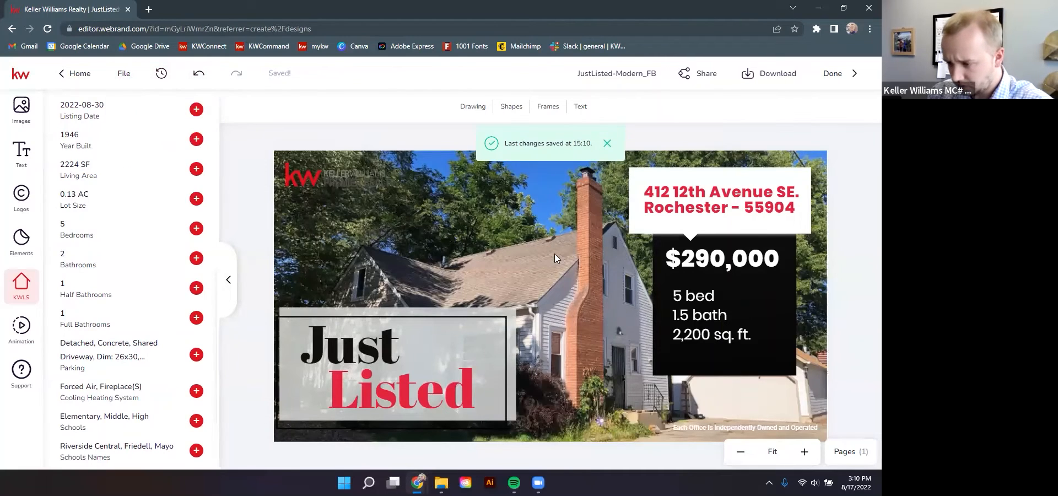
{"action": "left_click", "coordinate": [851, 82]}
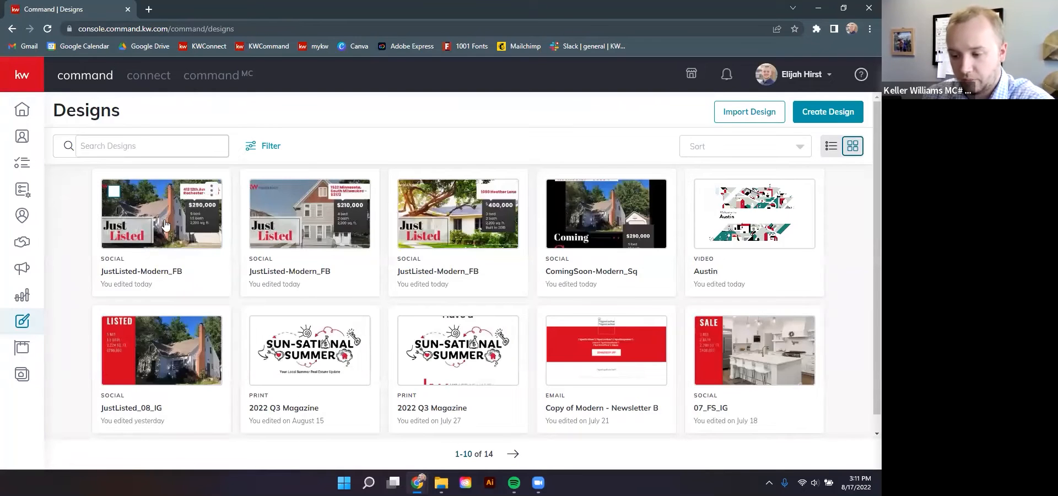
{"action": "left_click", "coordinate": [14, 273]}
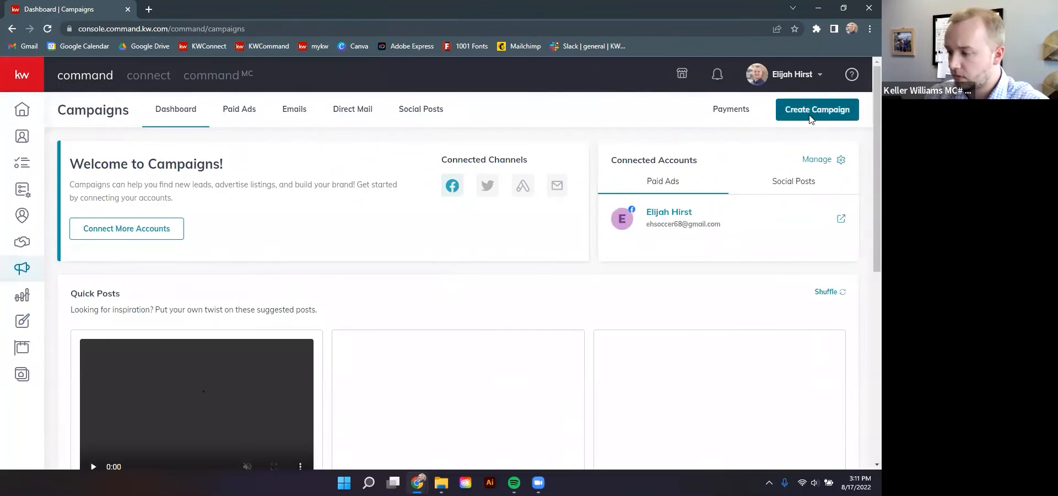
Create a new campaign of the Social Ad type
{"action": "left_click", "coordinate": [800, 111]}
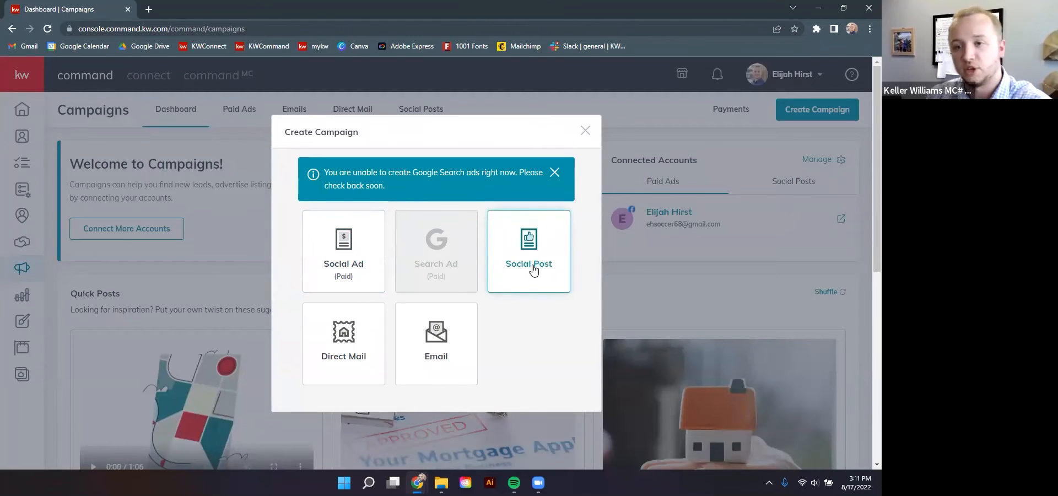
{"action": "left_click", "coordinate": [367, 273]}
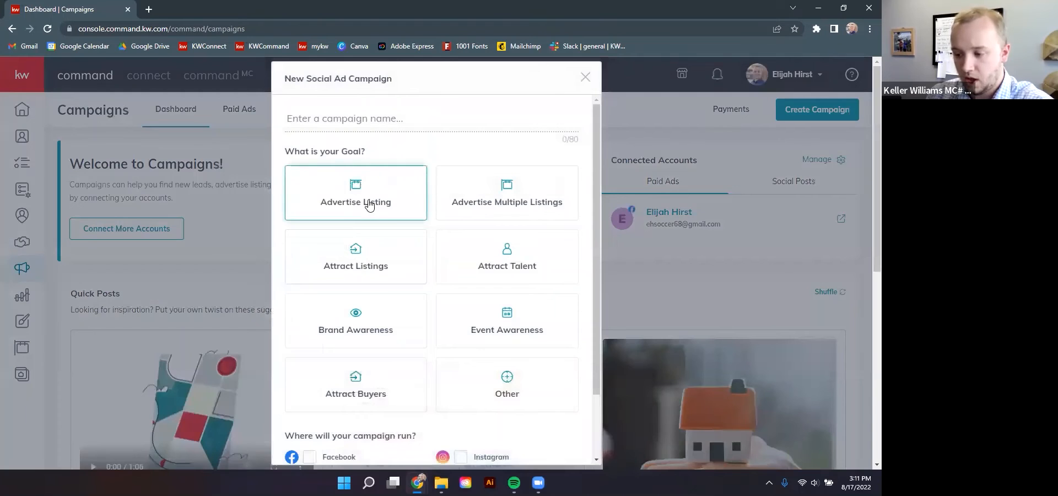
{"action": "left_click", "coordinate": [369, 203]}
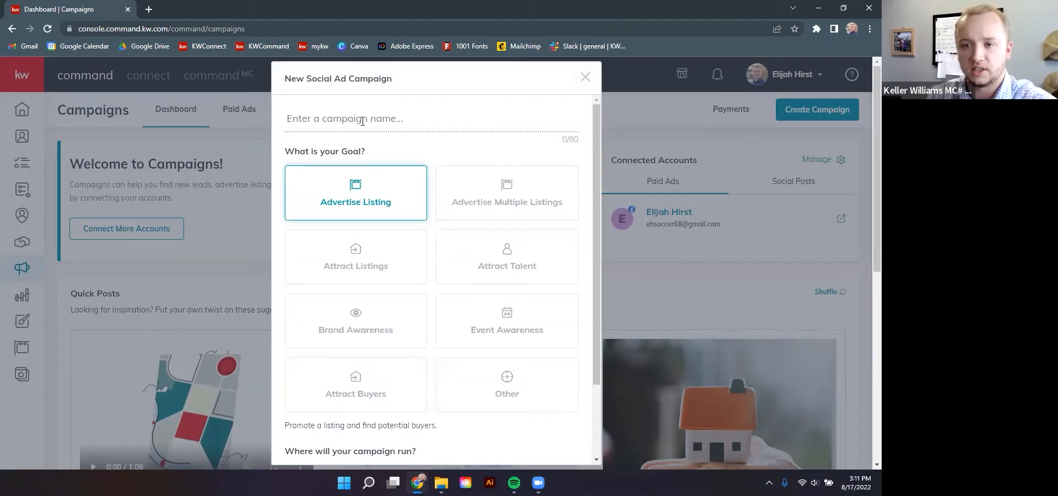
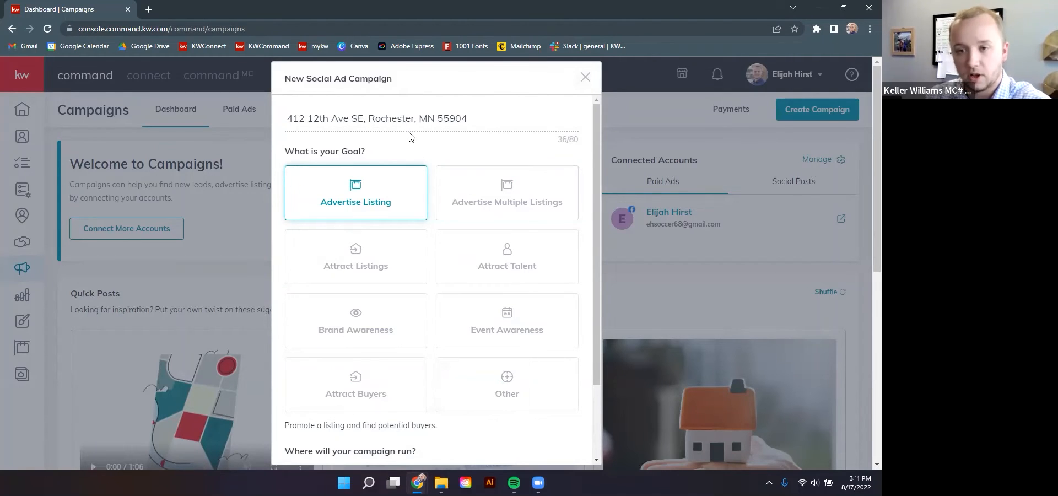
{"action": "scroll", "coordinate": [449, 253], "scroll_direction": "down", "scroll_amount": 2}
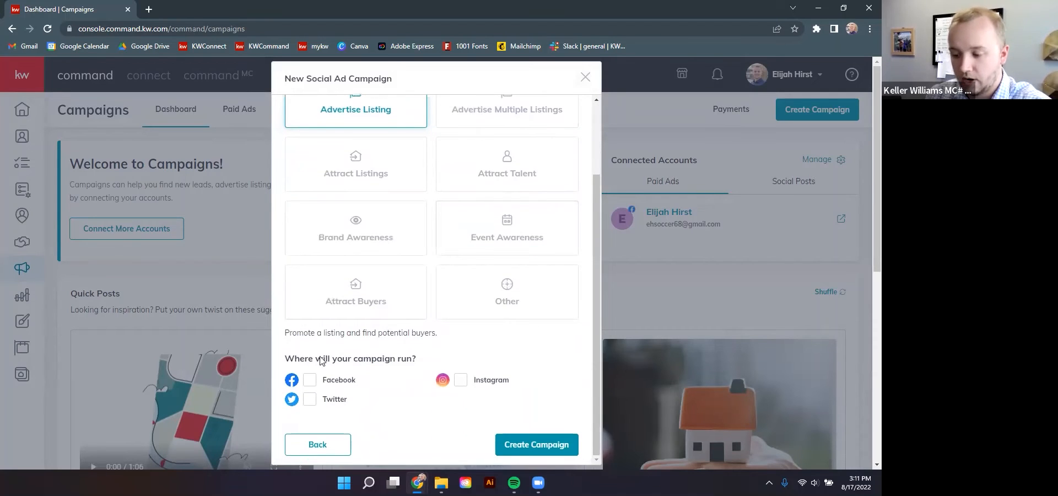
{"action": "left_click", "coordinate": [310, 380]}
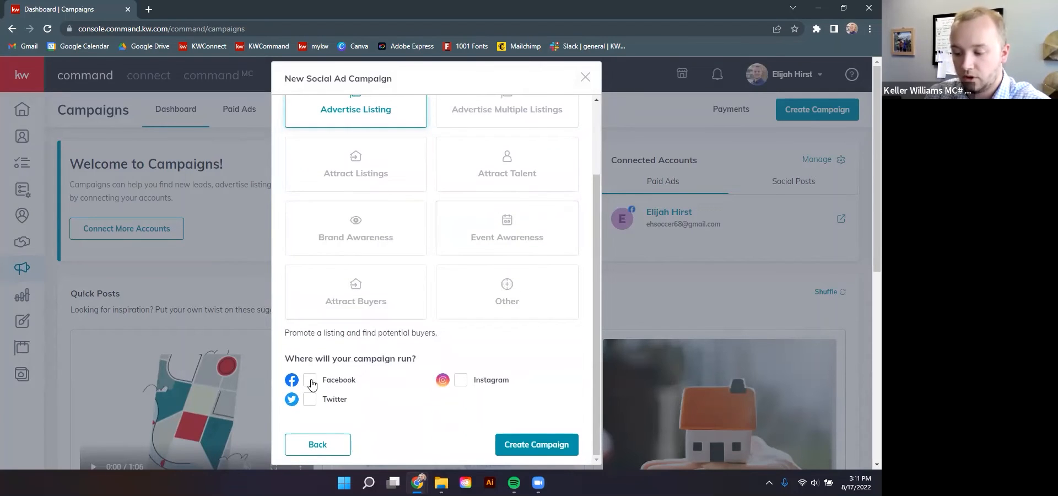
{"action": "scroll", "coordinate": [497, 410], "scroll_direction": "up", "scroll_amount": 2}
{"action": "scroll", "coordinate": [498, 411], "scroll_direction": "down", "scroll_amount": 2}
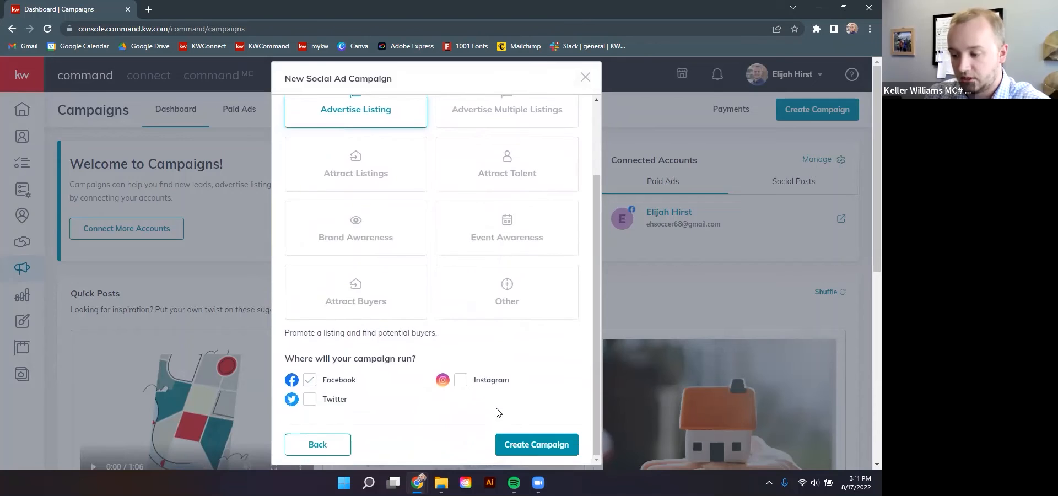
{"action": "left_click", "coordinate": [536, 446]}
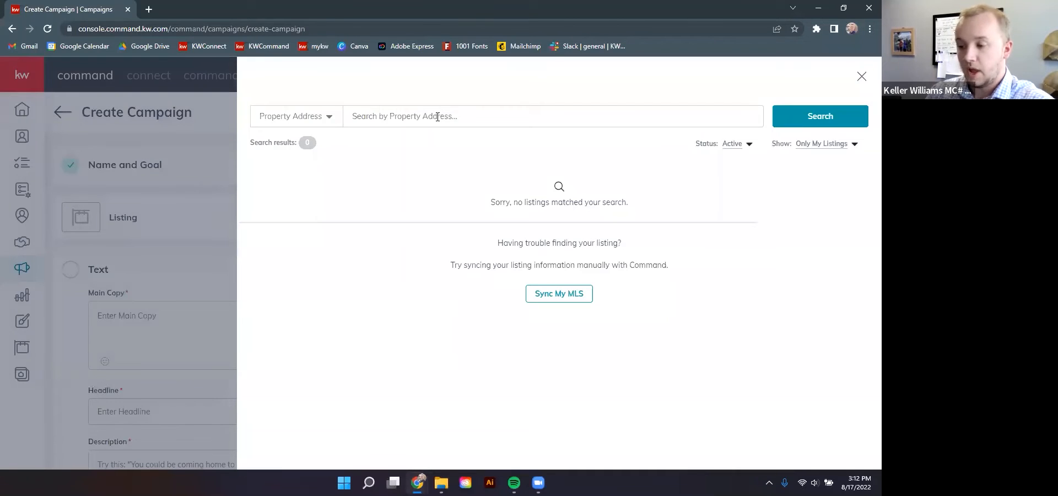
Search listings for the pasted address with Status set to All Status and Show to All Listings
{"action": "left_click", "coordinate": [437, 117]}
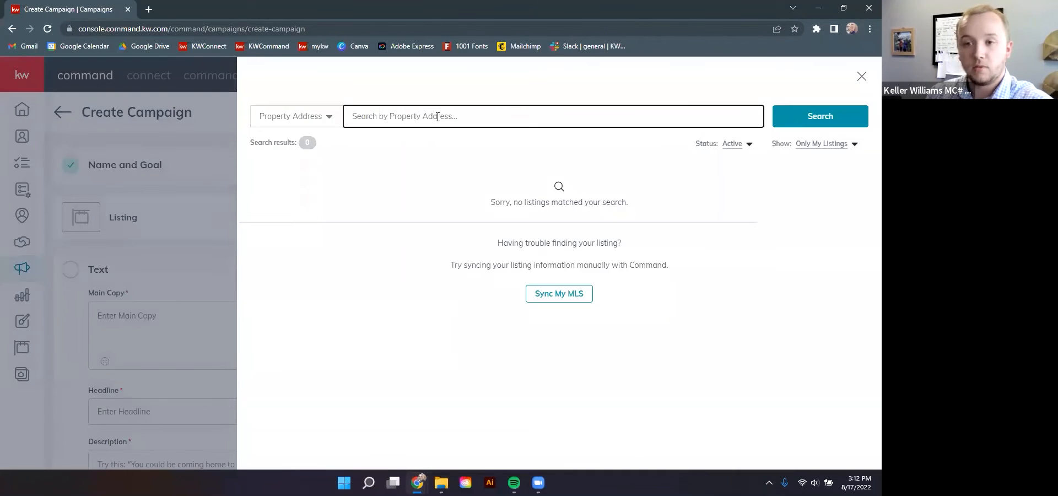
{"action": "left_click", "coordinate": [782, 113]}
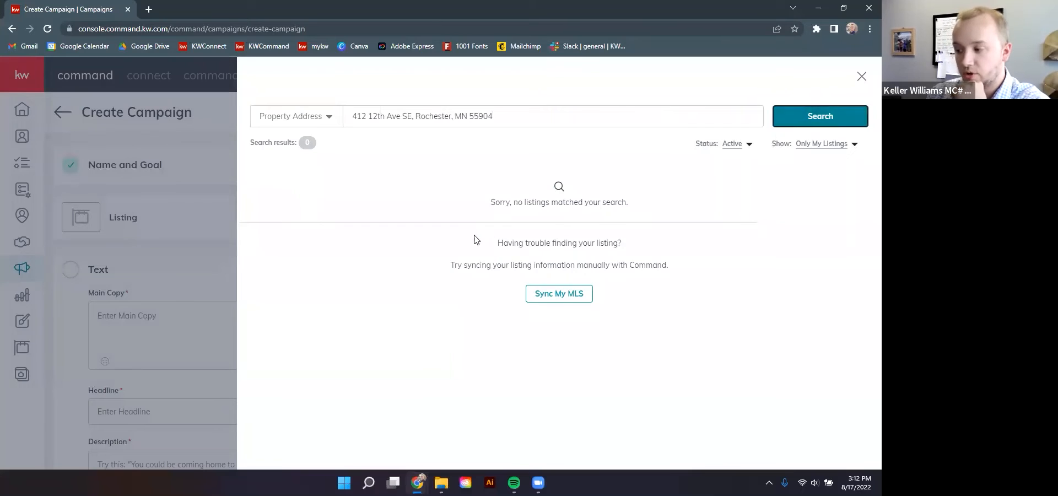
{"action": "left_click", "coordinate": [734, 148]}
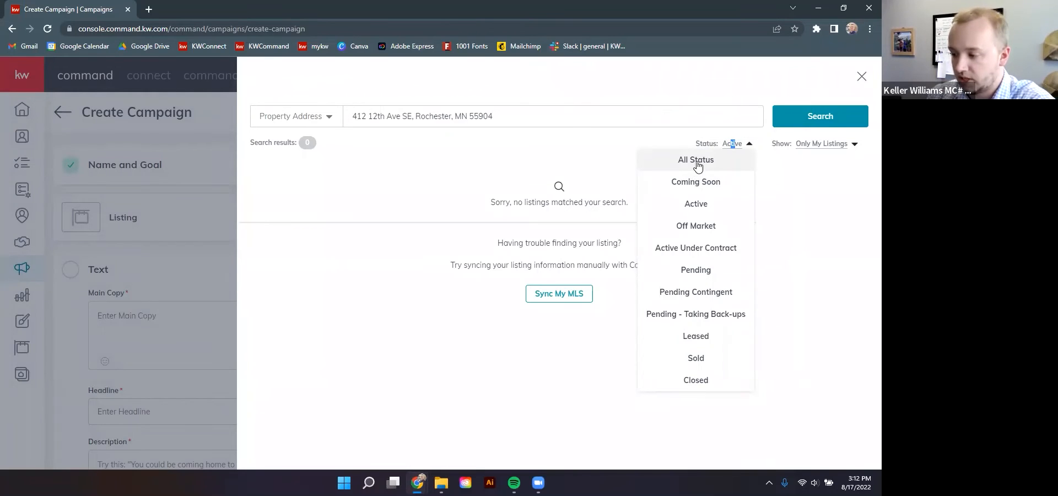
{"action": "left_click", "coordinate": [698, 161]}
{"action": "left_click", "coordinate": [837, 144]}
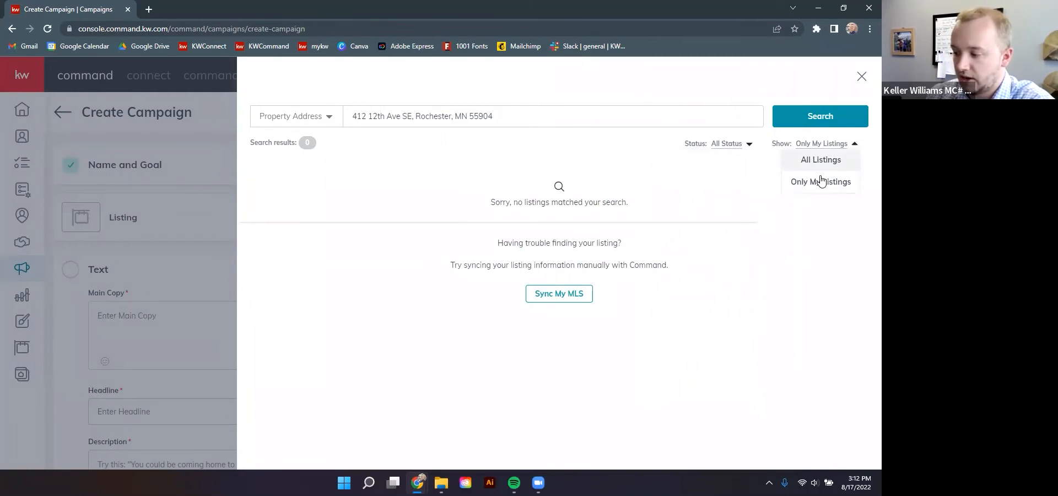
{"action": "left_click", "coordinate": [819, 160]}
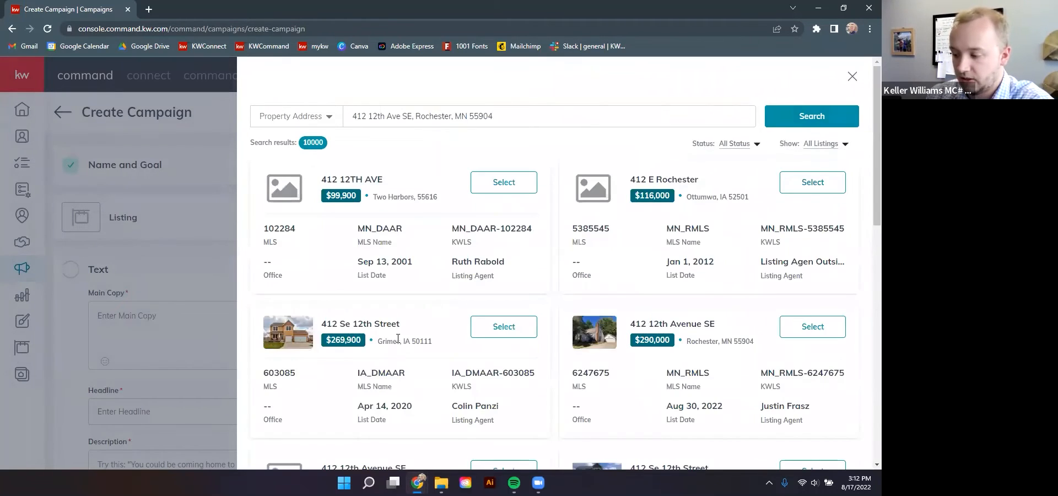
{"action": "left_click_drag", "start_coordinate": [631, 320], "coordinate": [702, 342]}
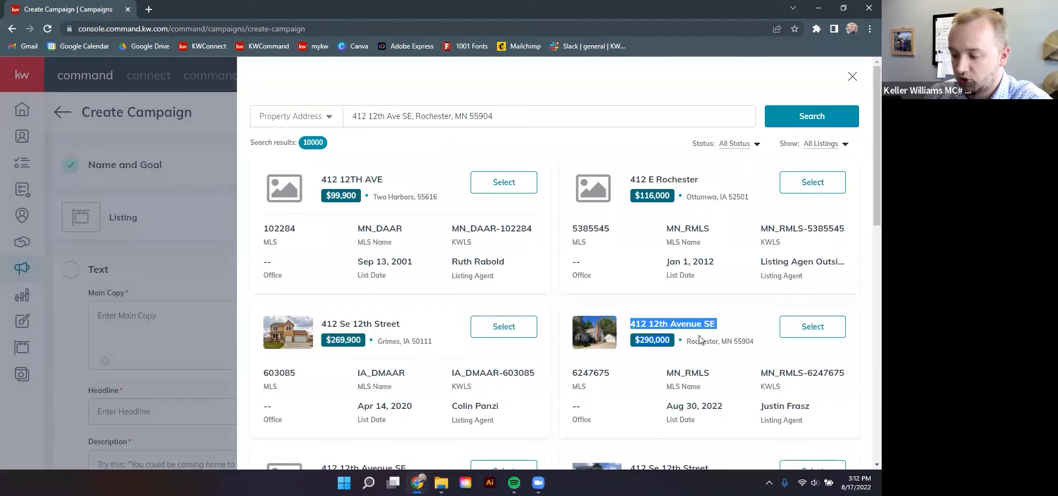
{"action": "left_click", "coordinate": [809, 327]}
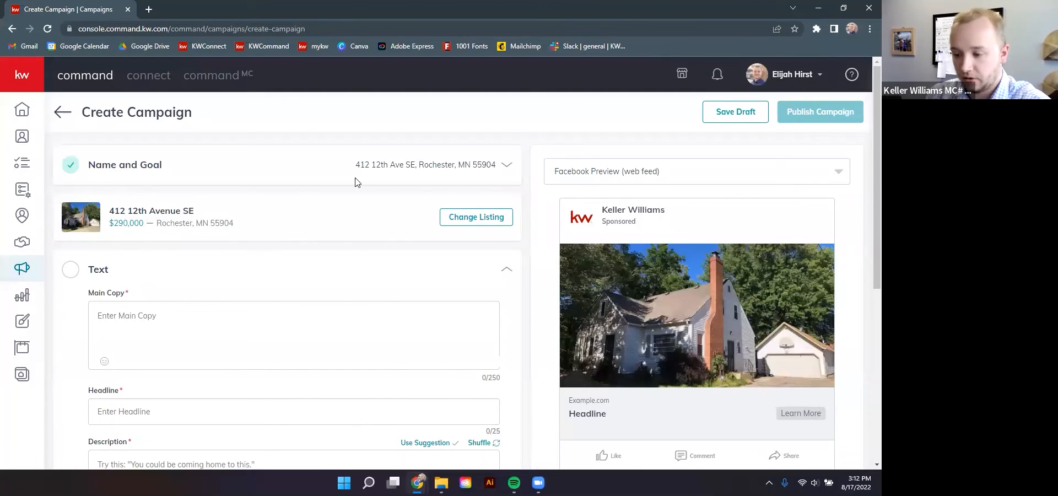
{"action": "scroll", "coordinate": [295, 254], "scroll_direction": "down", "scroll_amount": 1}
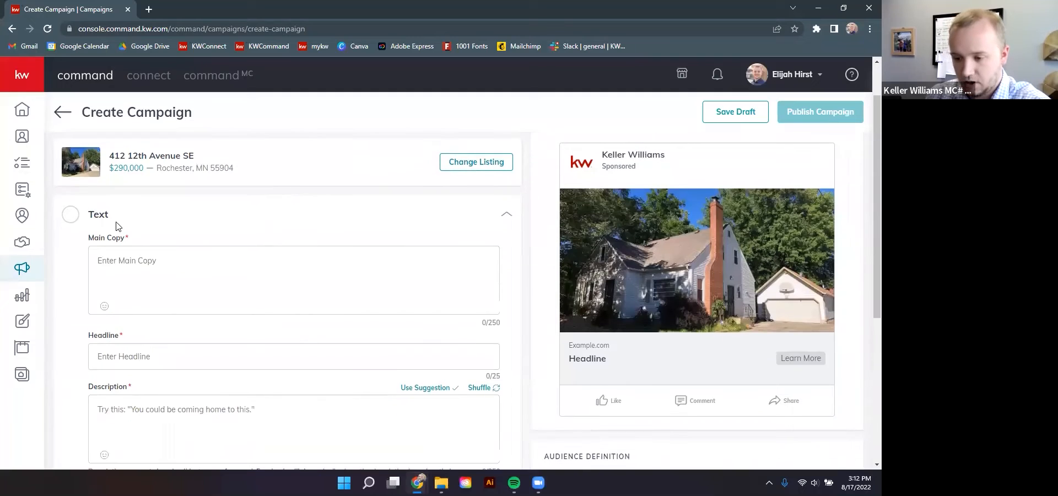
{"action": "scroll", "coordinate": [133, 243], "scroll_direction": "down", "scroll_amount": 2}
{"action": "scroll", "coordinate": [147, 264], "scroll_direction": "up", "scroll_amount": 3}
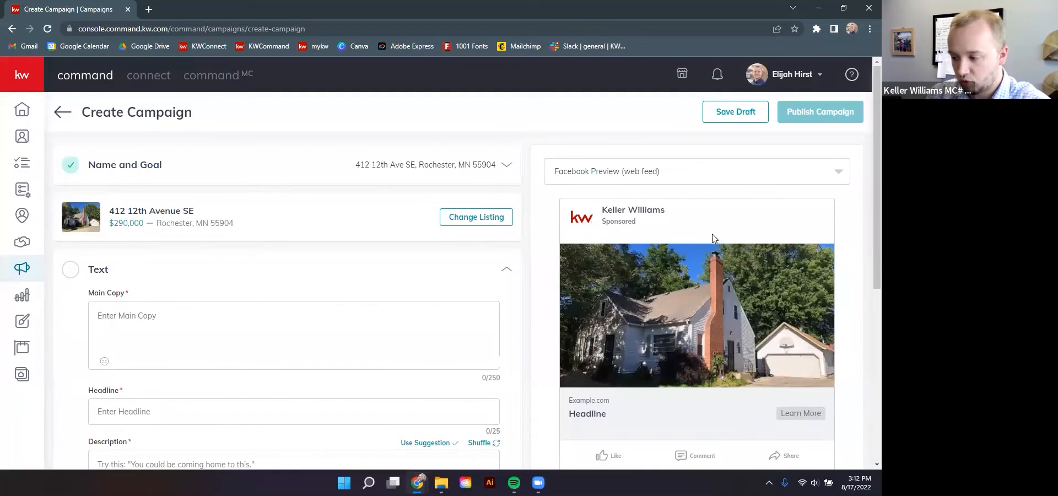
Enter the main copy 'Come explore this beautiful home in SE Rochester.', correcting the typos
{"action": "scroll", "coordinate": [409, 301], "scroll_direction": "down", "scroll_amount": 1}
{"action": "left_click", "coordinate": [142, 252]}
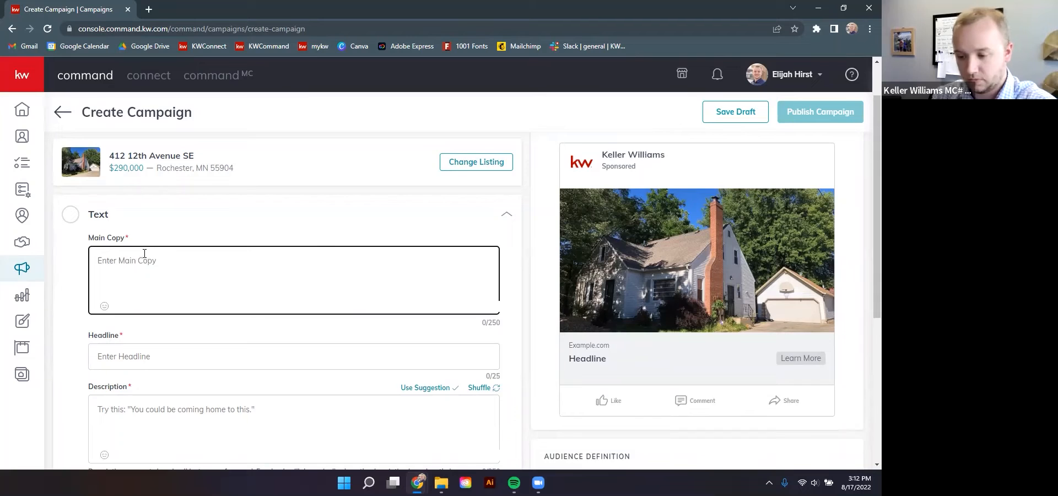
{"action": "type", "text": "Come explore this beautiufl"}
{"action": "key", "text": "BackSpace"}
{"action": "key", "text": "BackSpace"}
{"action": "key", "text": "BackSpace"}
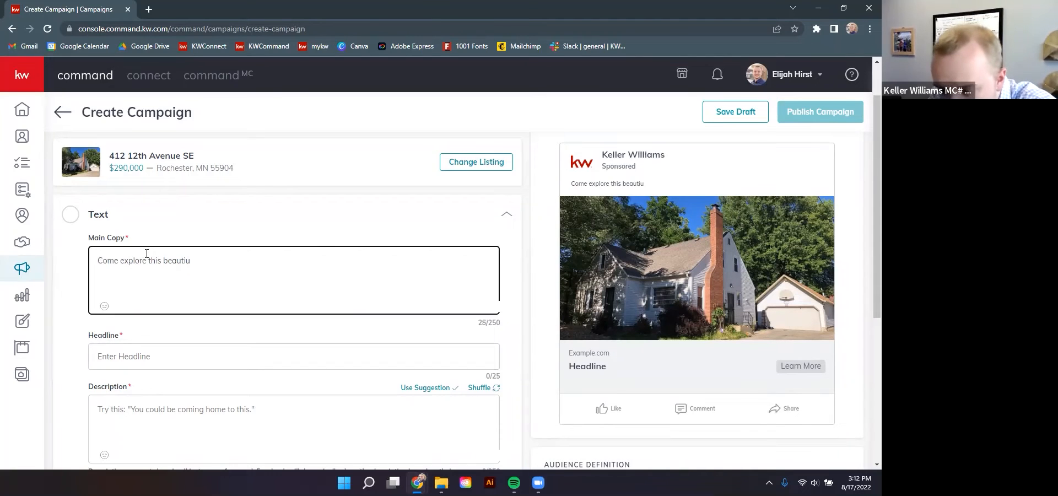
{"action": "type", "text": "ful h"}
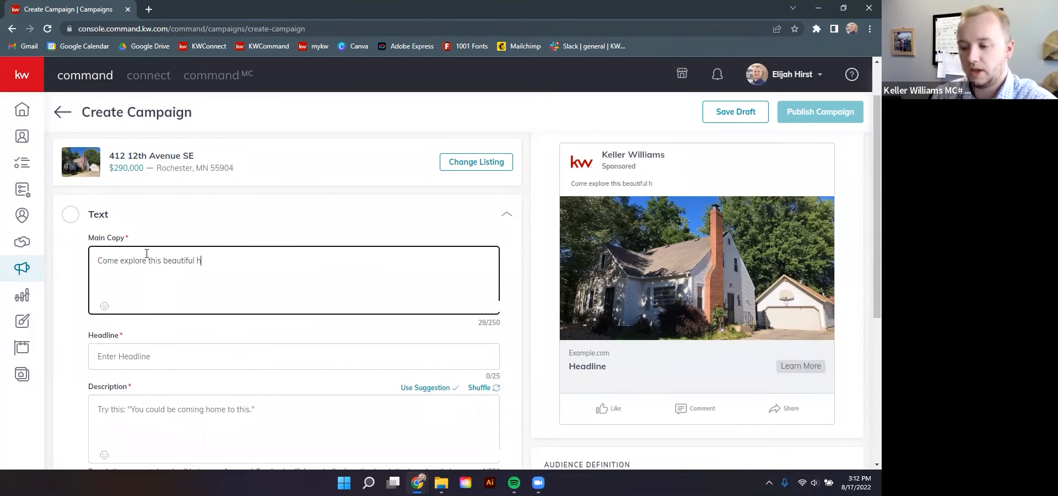
{"action": "type", "text": "ome in SE"}
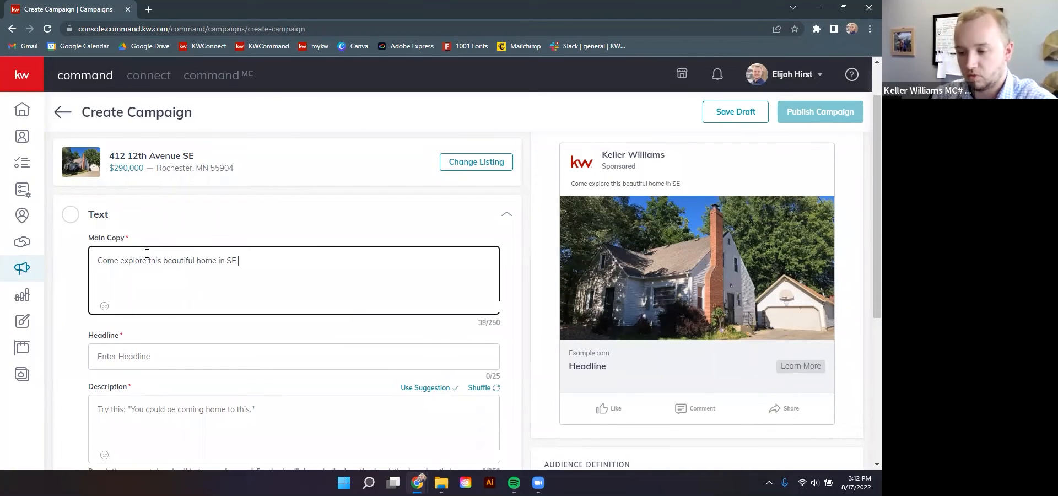
{"action": "type", "text": " ROchester."}
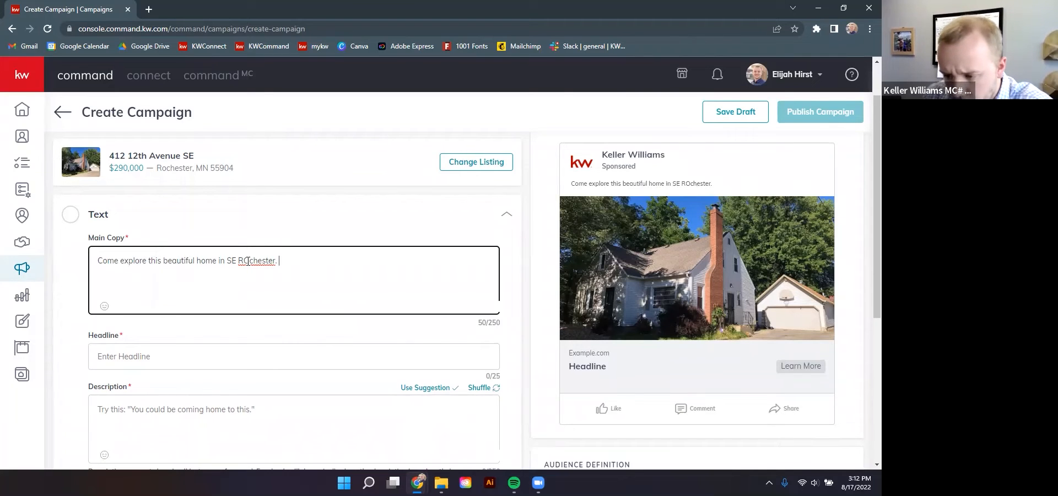
{"action": "key", "text": "BackSpace"}
{"action": "type", "text": "o"}
{"action": "scroll", "coordinate": [258, 260], "scroll_direction": "down", "scroll_amount": 2}
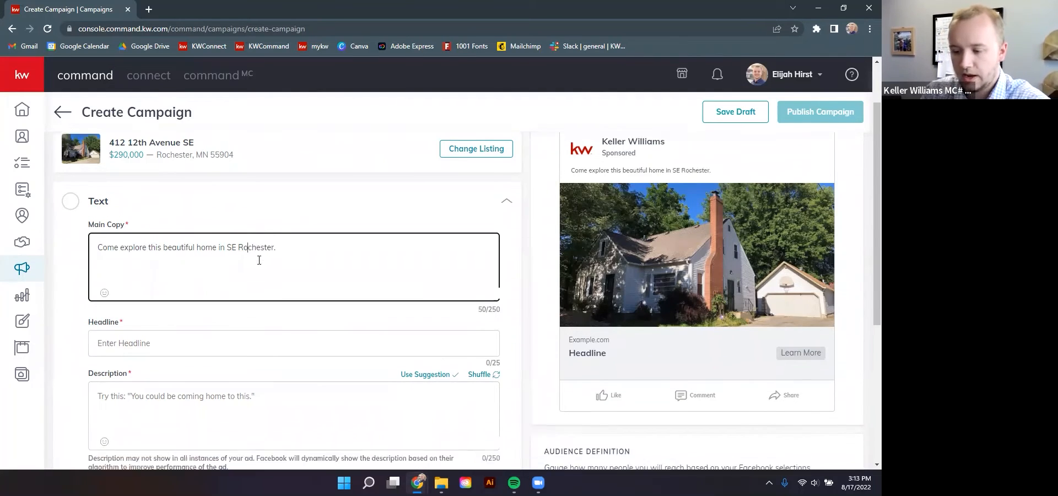
{"action": "left_click", "coordinate": [175, 252]}
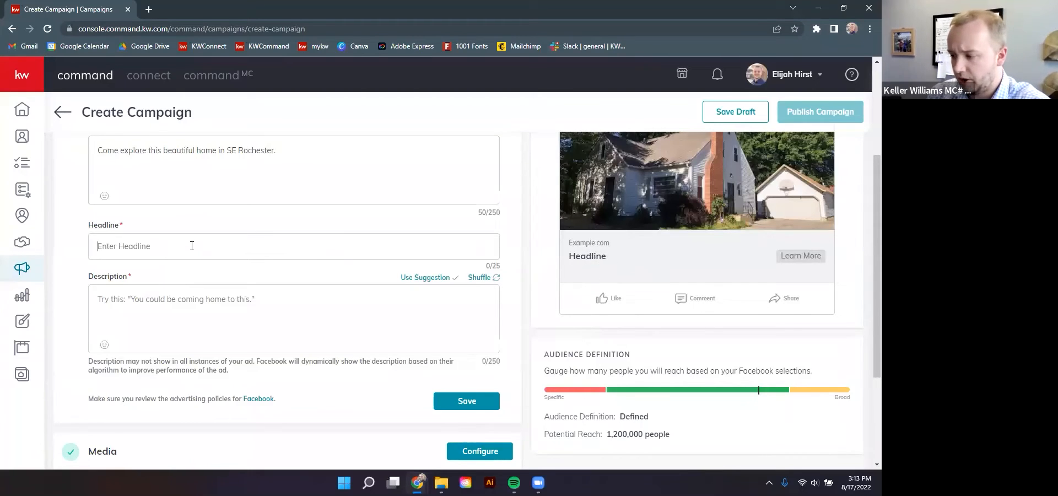
Enter the headline 'New Home on Market'
{"action": "scroll", "coordinate": [193, 248], "scroll_direction": "up", "scroll_amount": 1}
{"action": "type", "text": "N"}
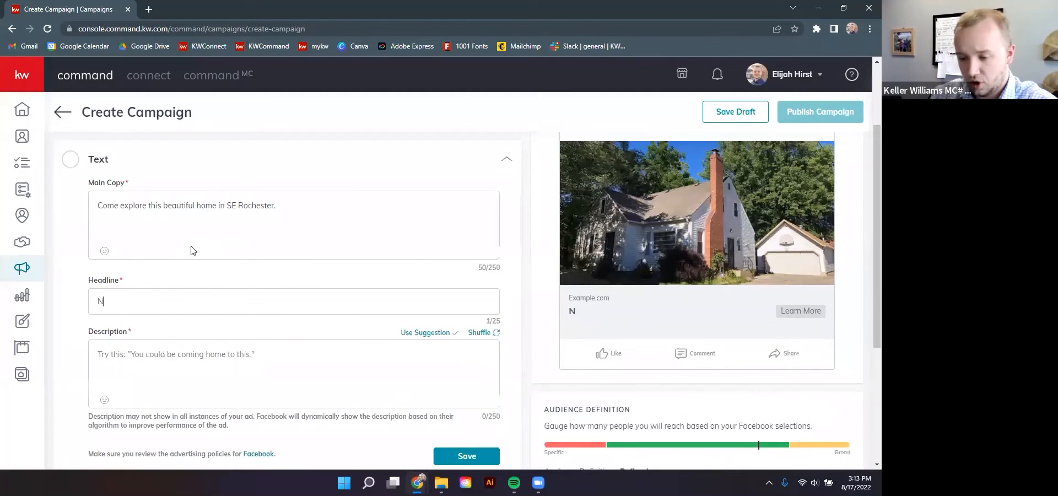
{"action": "type", "text": "ew Home "}
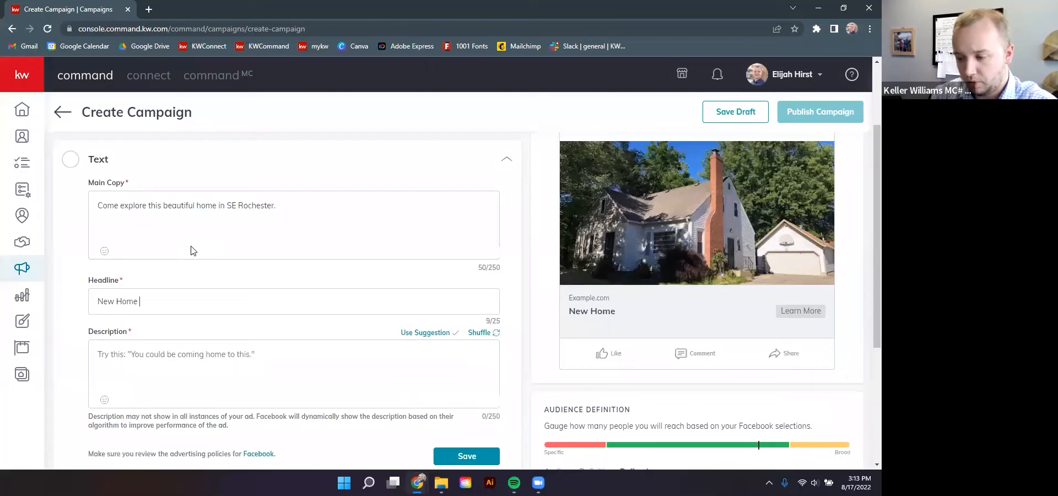
{"action": "type", "text": "on Market"}
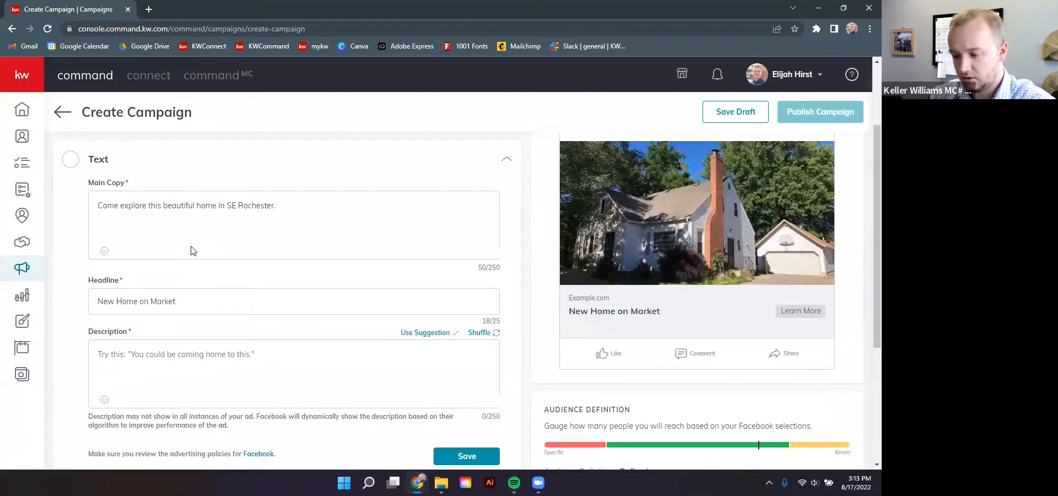
{"action": "scroll", "coordinate": [182, 325], "scroll_direction": "down", "scroll_amount": 2}
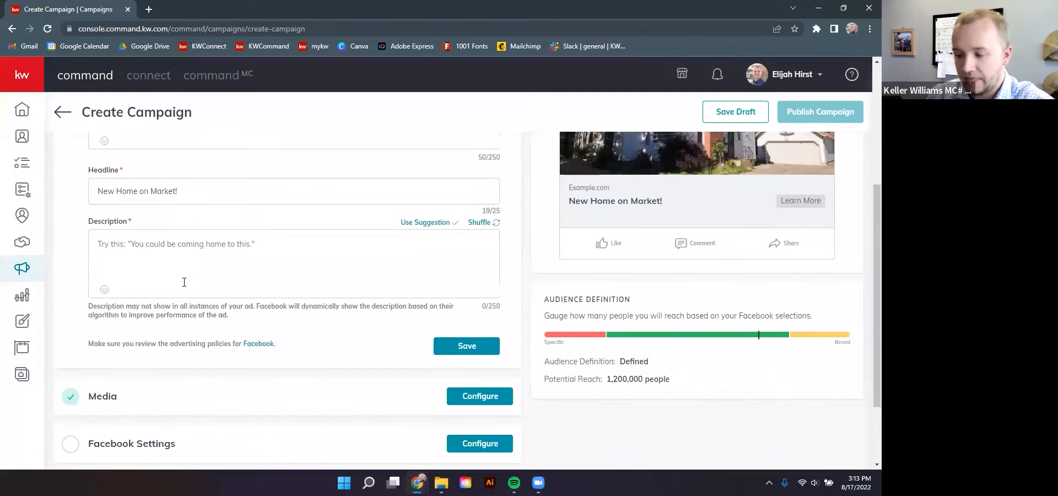
{"action": "scroll", "coordinate": [170, 309], "scroll_direction": "up", "scroll_amount": 1}
Add the description '5 bed 1.5 bath 2,200 SQ ft home in SE Rochester.' and finish the headline
{"action": "left_click", "coordinate": [167, 305]}
{"action": "scroll", "coordinate": [585, 325], "scroll_direction": "up", "scroll_amount": 1}
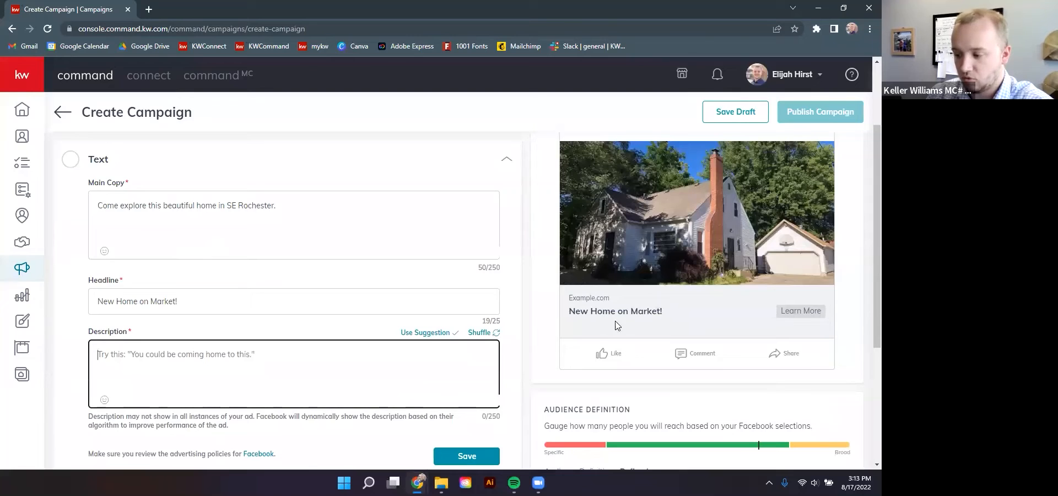
{"action": "scroll", "coordinate": [334, 344], "scroll_direction": "down", "scroll_amount": 2}
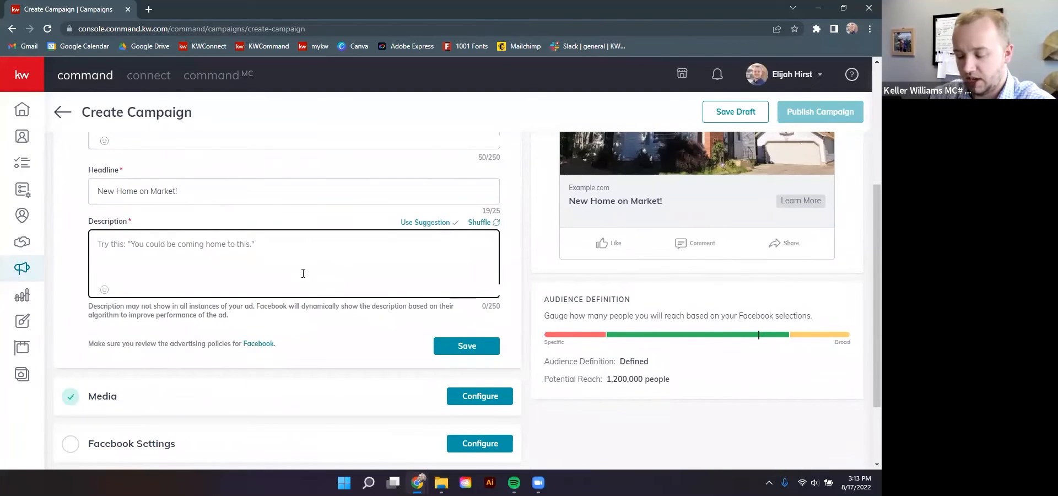
{"action": "type", "text": "5 bed "}
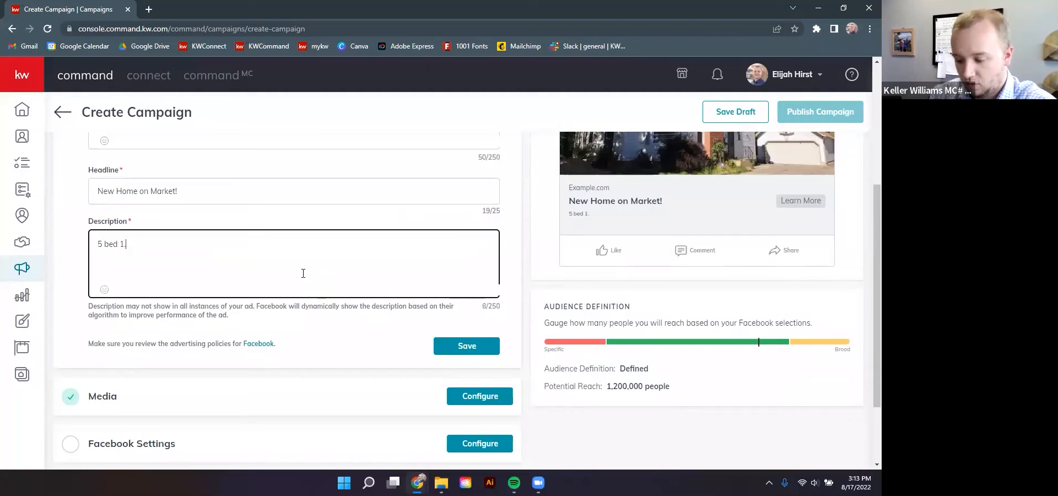
{"action": "type", "text": "1.5 bath 2,200 SQ ft h"}
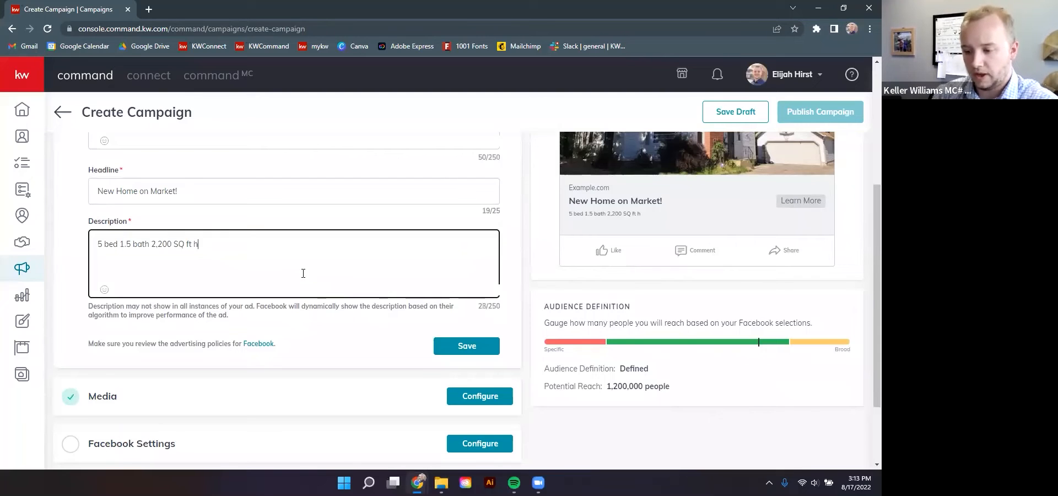
{"action": "type", "text": "ome in SE "}
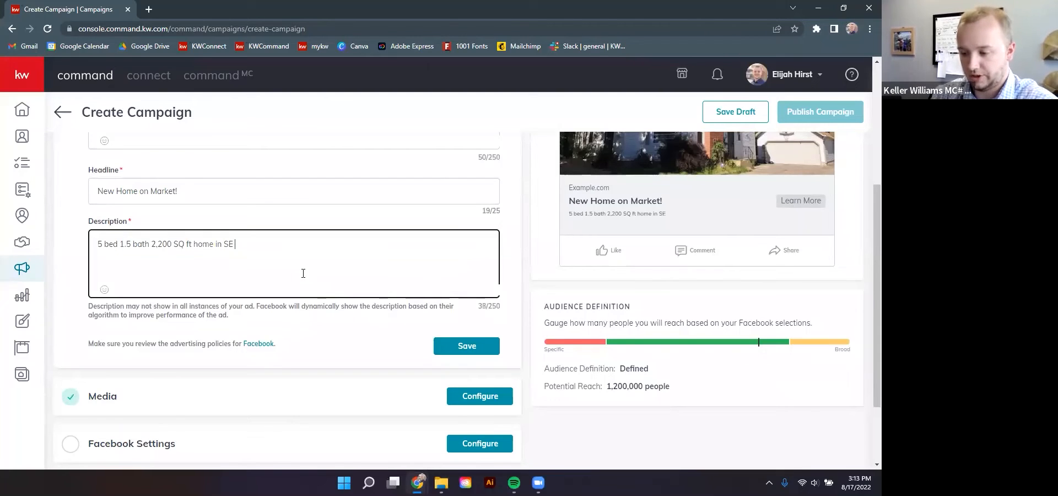
{"action": "type", "text": "Rochester."}
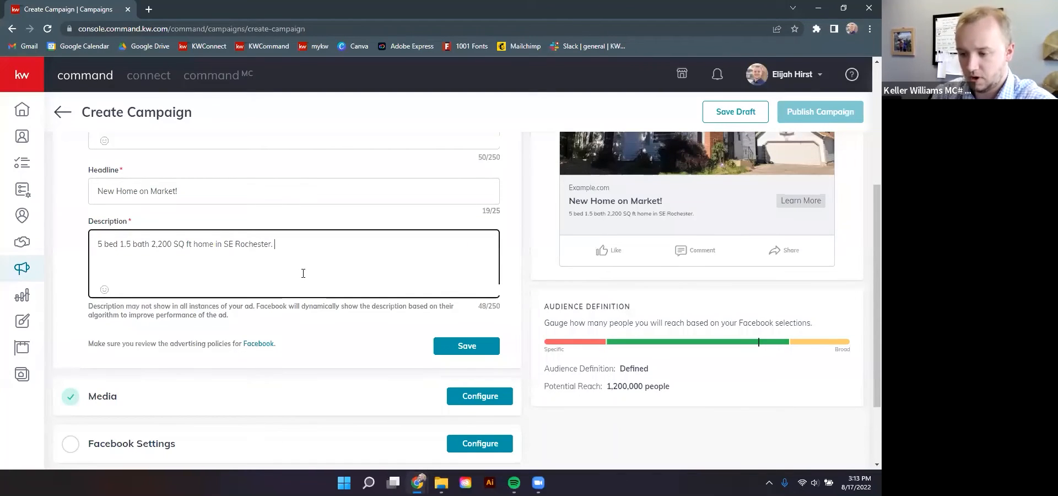
{"action": "scroll", "coordinate": [386, 287], "scroll_direction": "up", "scroll_amount": 2}
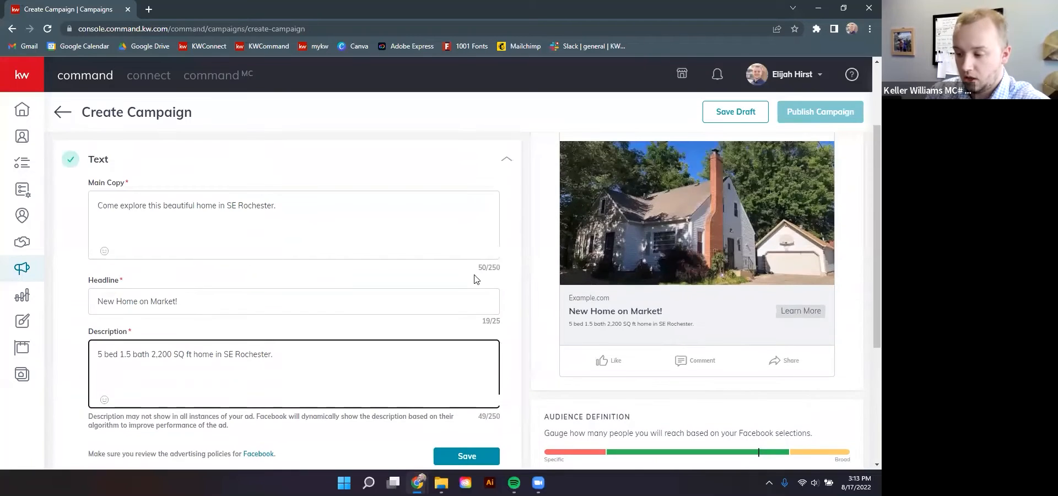
{"action": "left_click", "coordinate": [486, 309]}
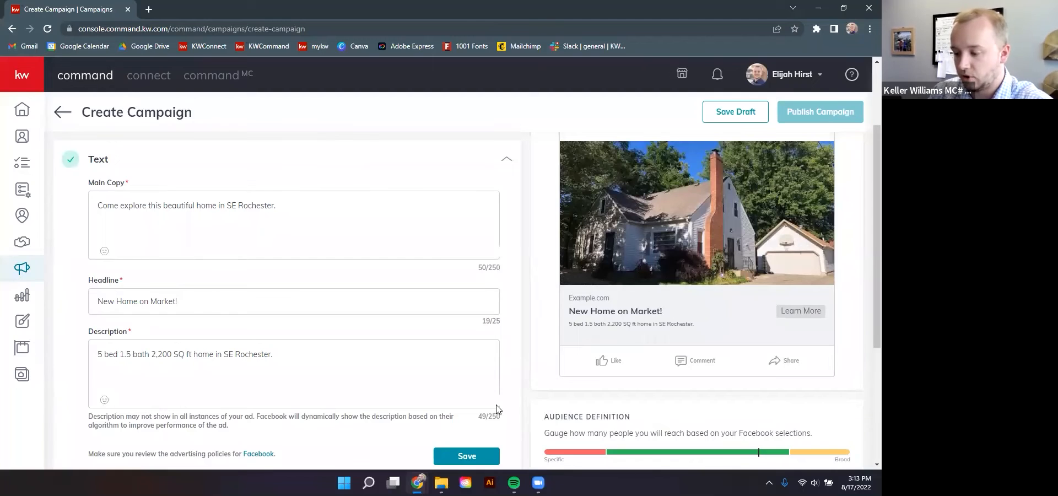
{"action": "scroll", "coordinate": [673, 314], "scroll_direction": "up", "scroll_amount": 2}
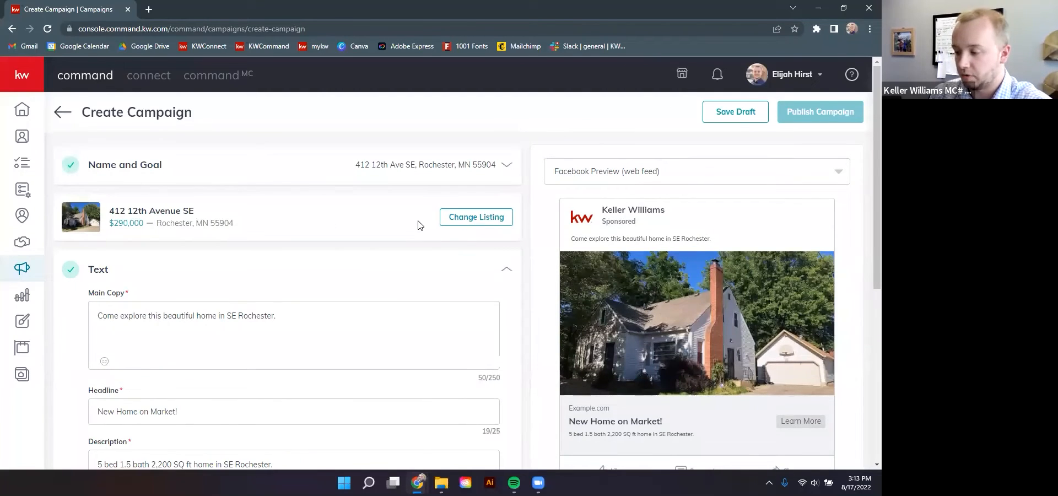
{"action": "scroll", "coordinate": [329, 286], "scroll_direction": "down", "scroll_amount": 6}
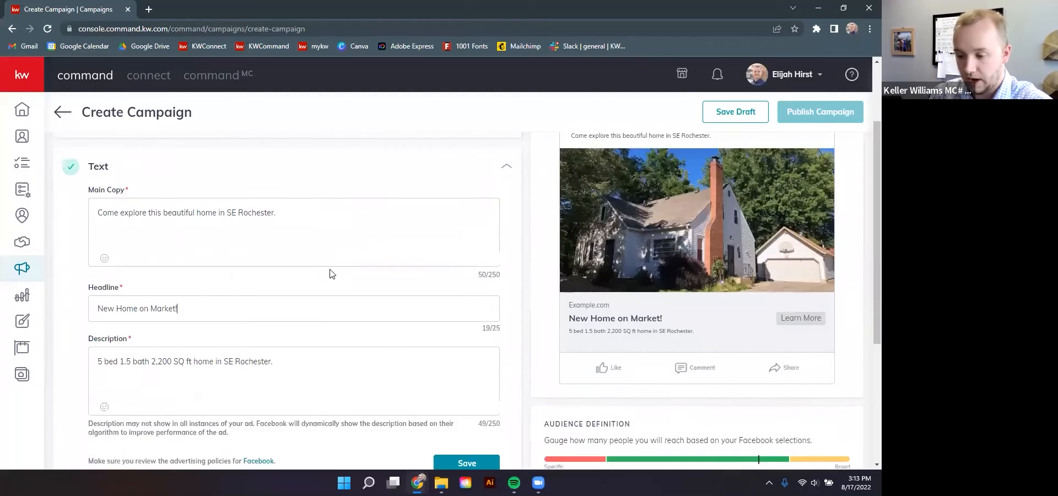
Save the ad text and delete the current listing photo from the ad's media
{"action": "left_click", "coordinate": [463, 248]}
{"action": "left_click", "coordinate": [485, 262]}
{"action": "mouse_move", "coordinate": [119, 257]}
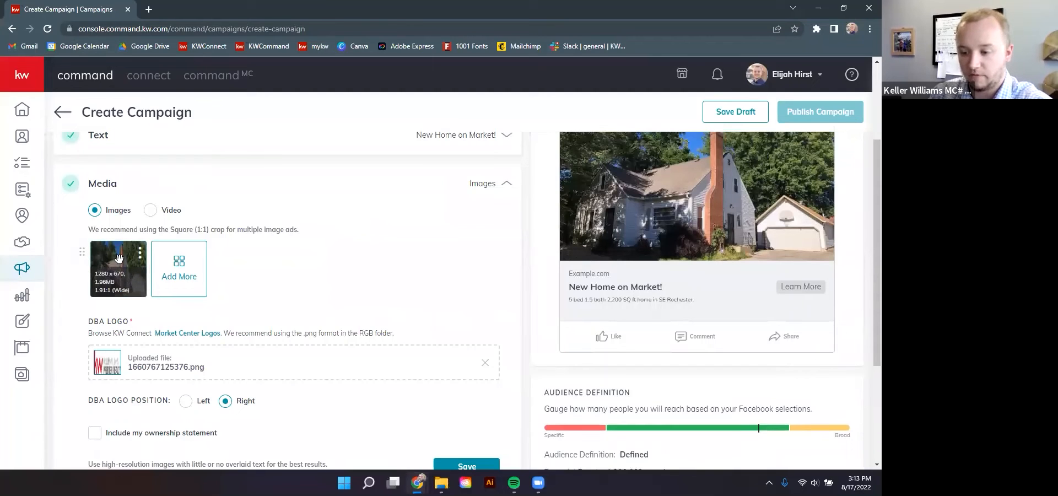
{"action": "left_click", "coordinate": [140, 253]}
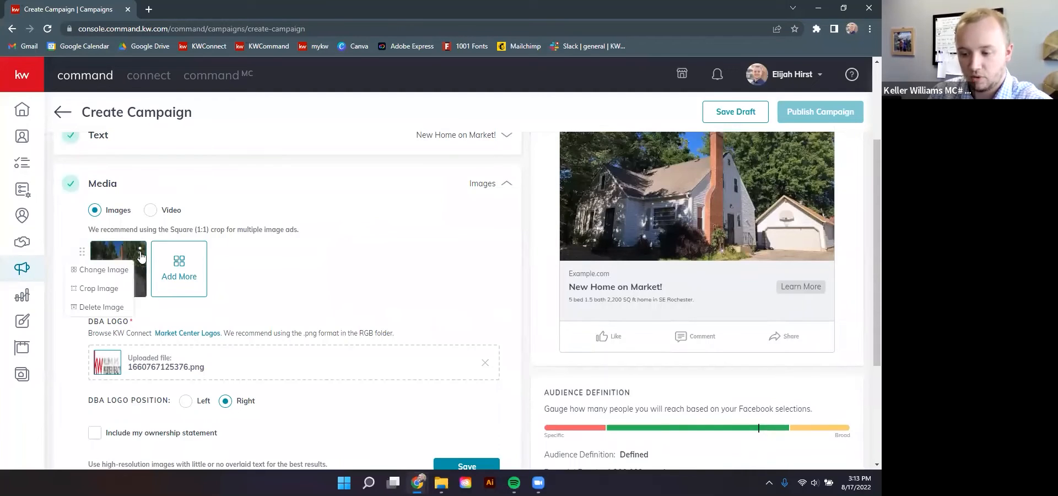
{"action": "left_click", "coordinate": [110, 308]}
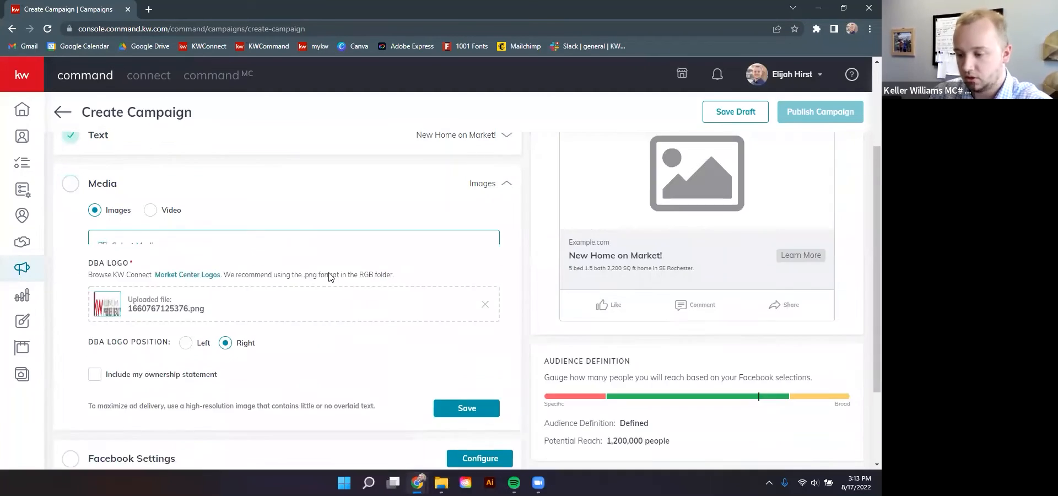
Choose the Just Listed design from the designs library as the new ad image
{"action": "left_click", "coordinate": [228, 240]}
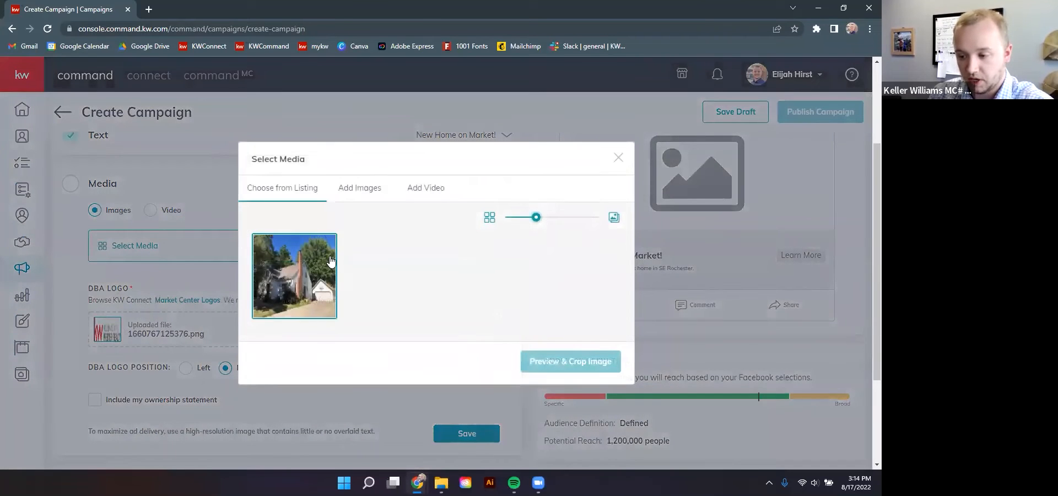
{"action": "left_click", "coordinate": [355, 191]}
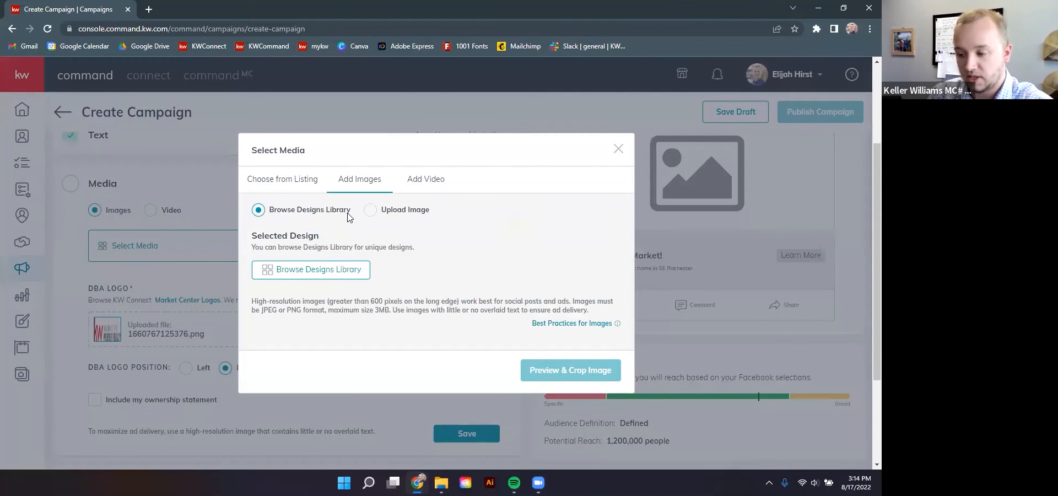
{"action": "left_click", "coordinate": [319, 279]}
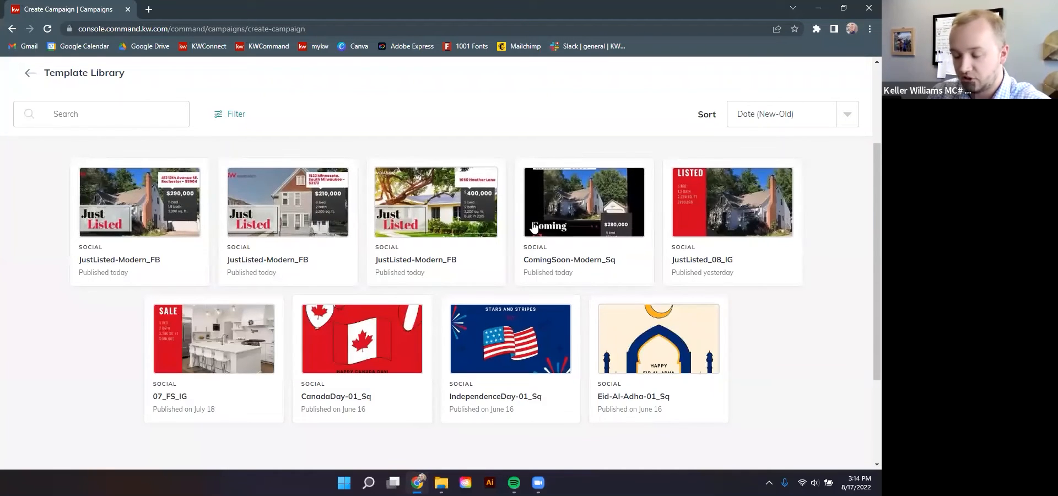
{"action": "left_click", "coordinate": [148, 218]}
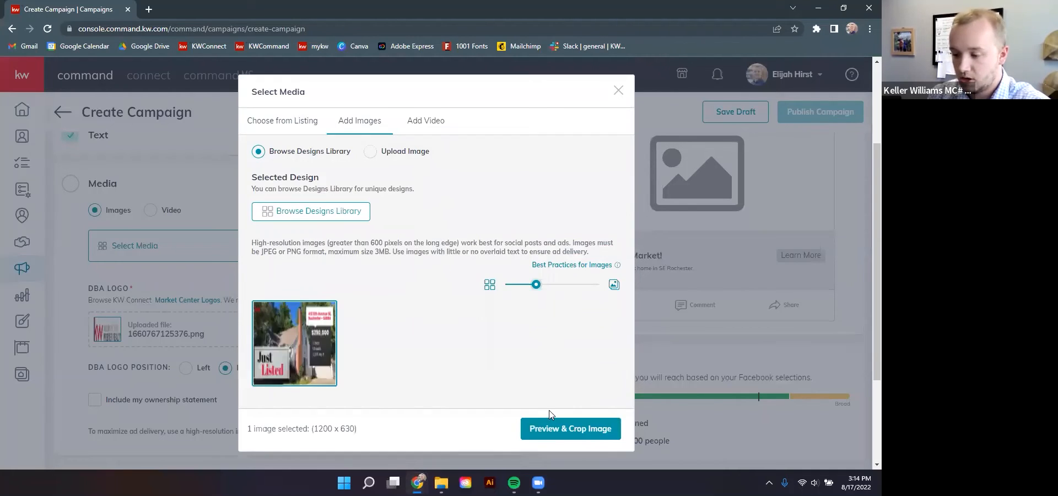
Crop the Just Listed design to Wide (1.91:1) and save it as the ad image
{"action": "left_click", "coordinate": [586, 429]}
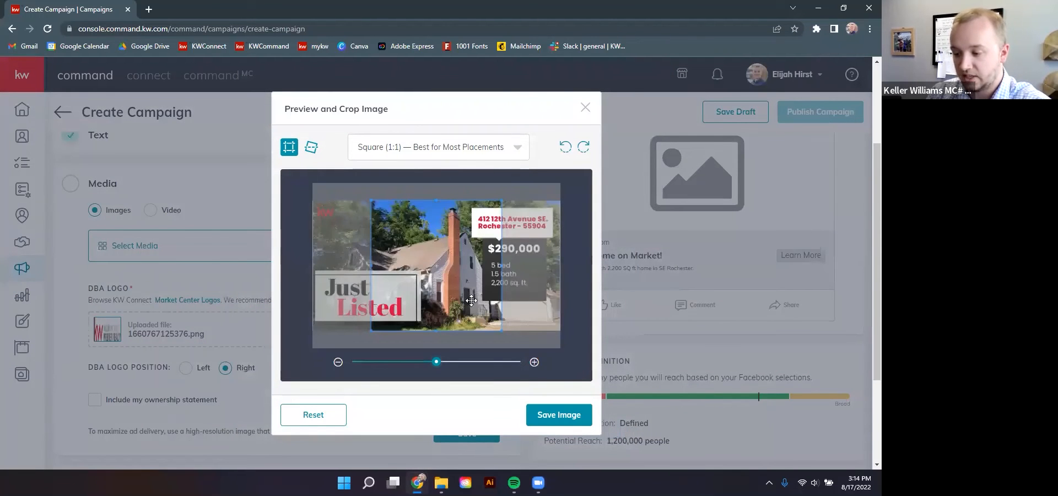
{"action": "left_click", "coordinate": [514, 149]}
{"action": "left_click", "coordinate": [453, 208]}
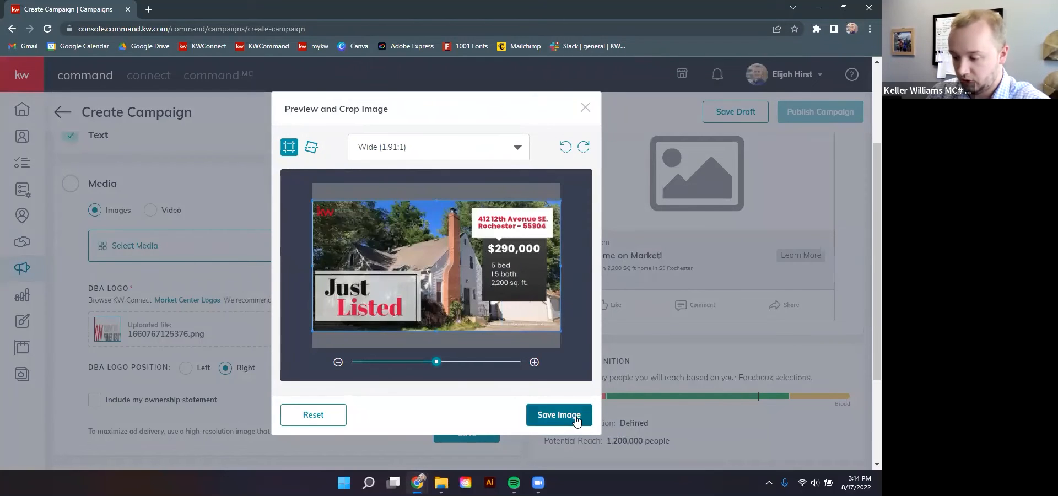
{"action": "left_click", "coordinate": [559, 414]}
{"action": "scroll", "coordinate": [614, 282], "scroll_direction": "up", "scroll_amount": 2}
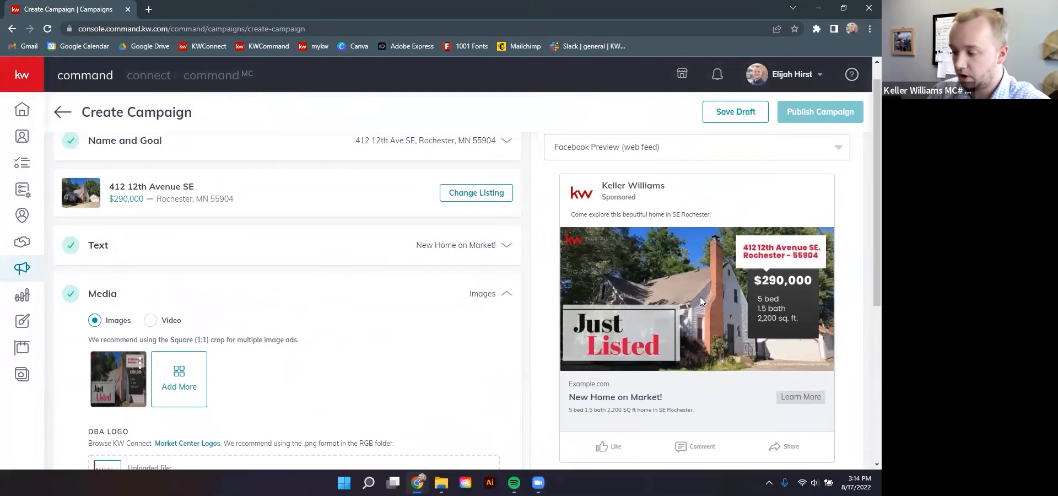
{"action": "scroll", "coordinate": [700, 297], "scroll_direction": "down", "scroll_amount": 1}
{"action": "scroll", "coordinate": [666, 294], "scroll_direction": "up", "scroll_amount": 1}
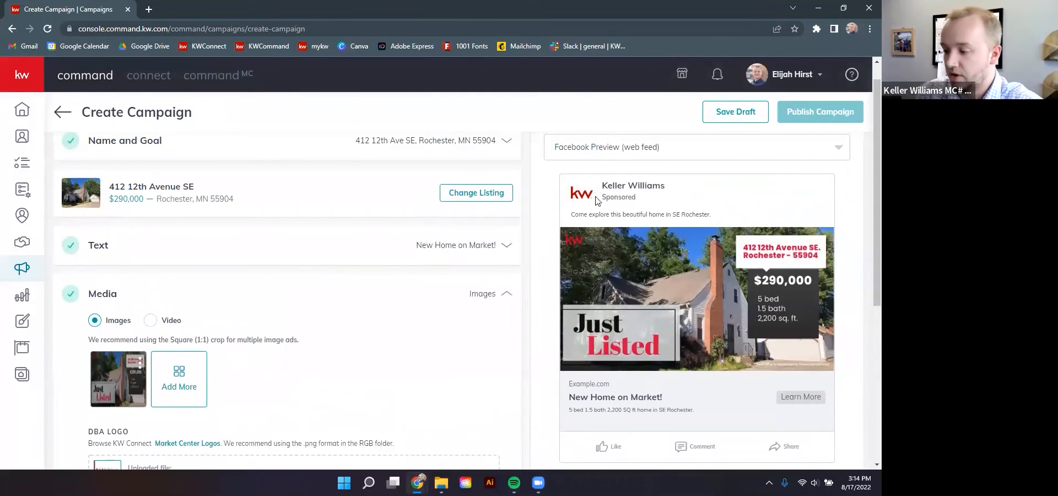
Keep the existing ad account and post the ad from the agent's real estate Facebook page
{"action": "left_click", "coordinate": [506, 295]}
{"action": "scroll", "coordinate": [472, 244], "scroll_direction": "down", "scroll_amount": 2}
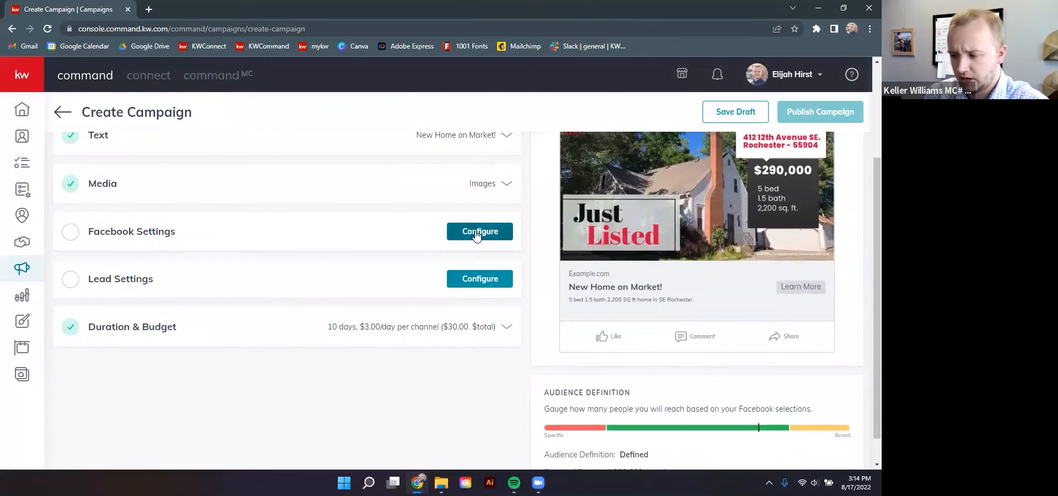
{"action": "left_click", "coordinate": [477, 236]}
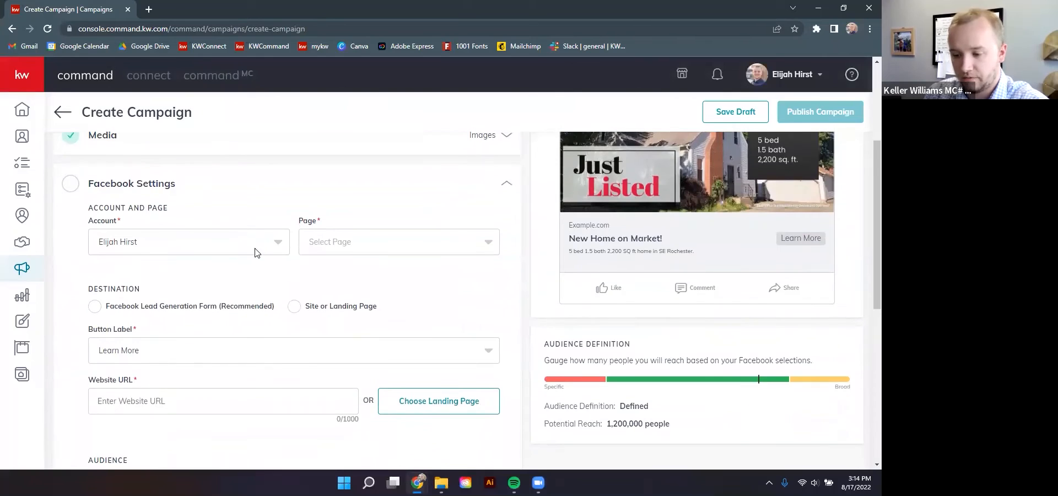
{"action": "left_click", "coordinate": [241, 247]}
{"action": "left_click", "coordinate": [220, 214]}
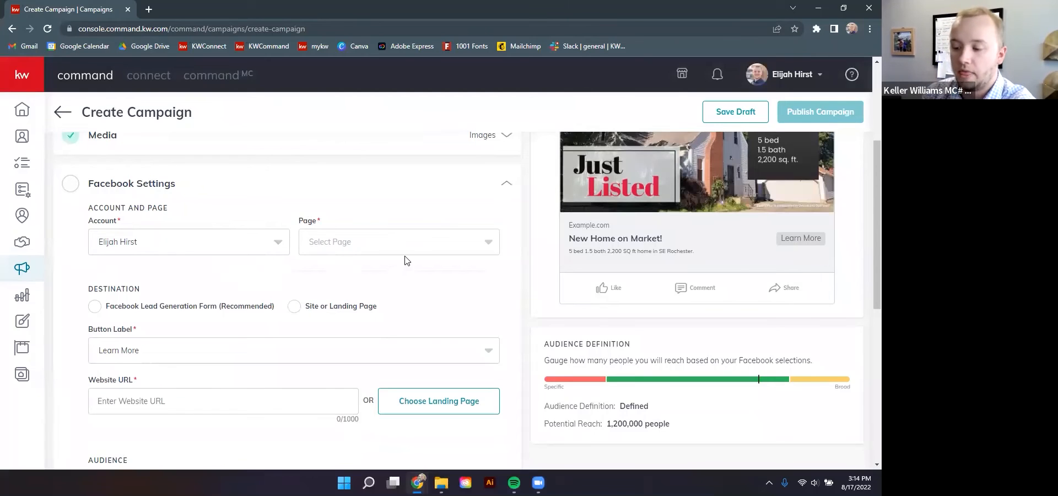
{"action": "left_click", "coordinate": [470, 245]}
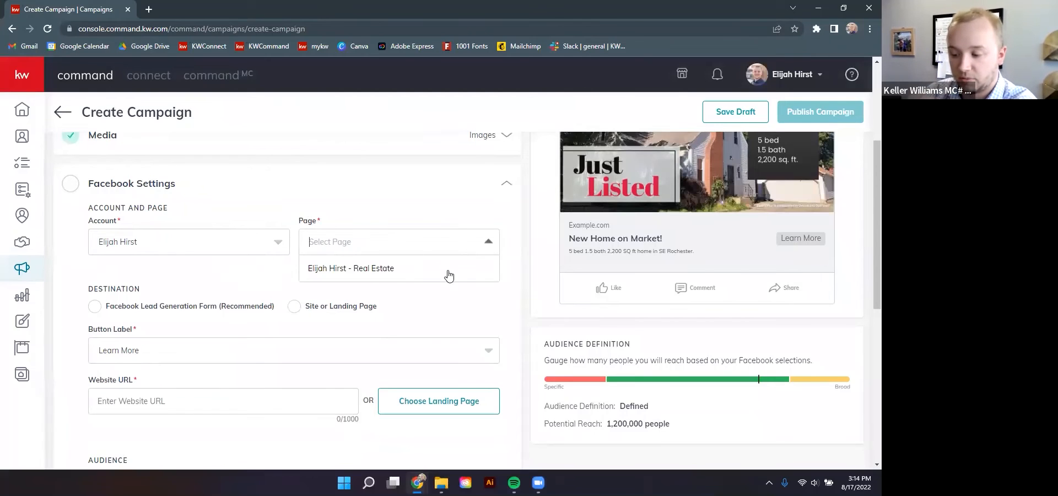
{"action": "left_click", "coordinate": [369, 270]}
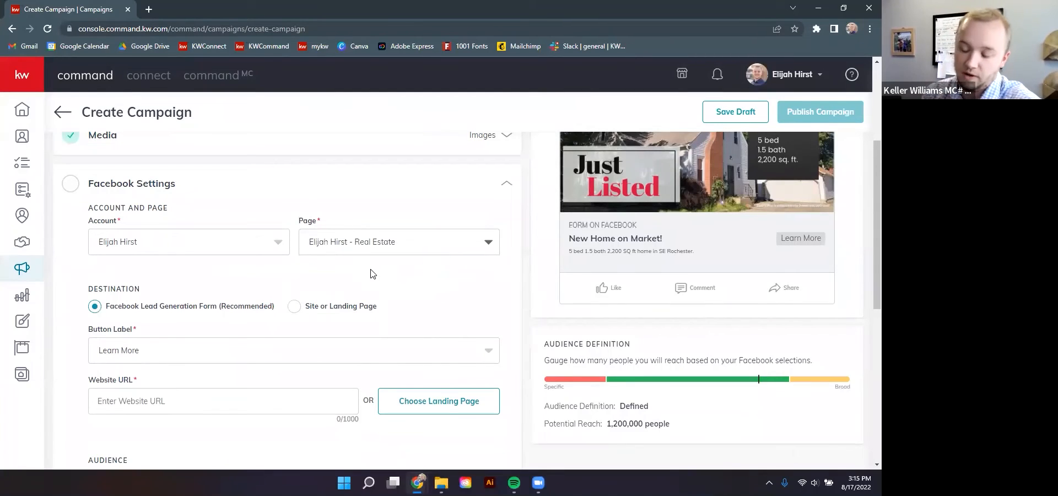
Set the ad destination to Site or Landing Page with a Contact Us button
{"action": "scroll", "coordinate": [371, 273], "scroll_direction": "up", "scroll_amount": 2}
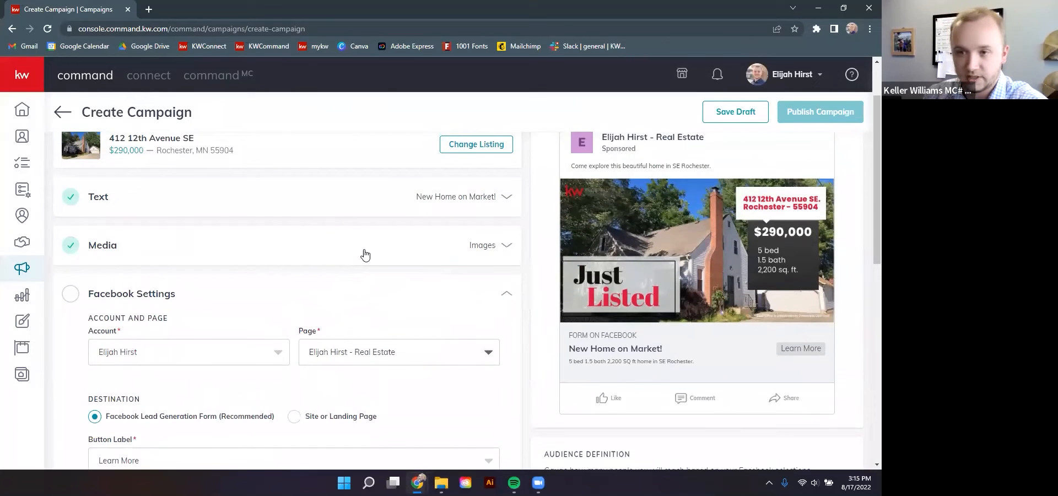
{"action": "scroll", "coordinate": [365, 252], "scroll_direction": "down", "scroll_amount": 2}
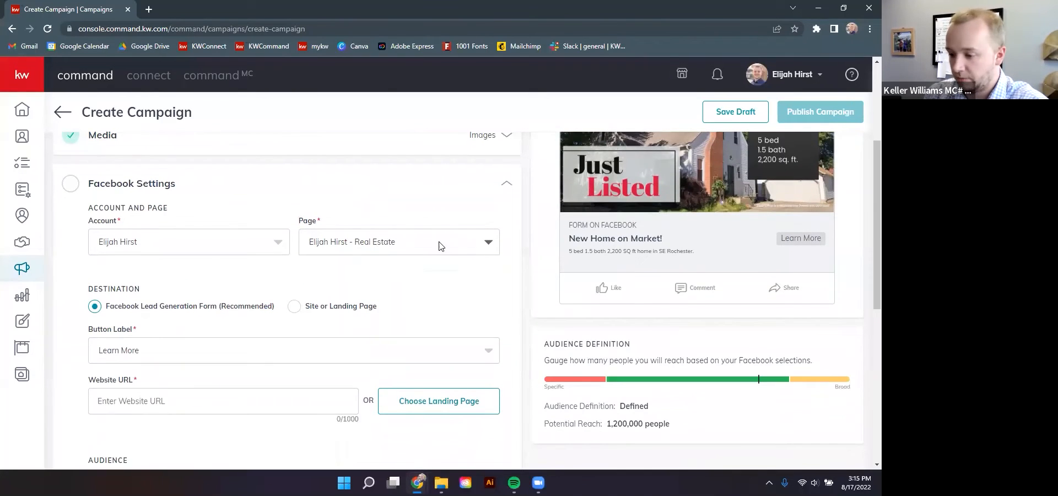
{"action": "scroll", "coordinate": [541, 254], "scroll_direction": "up", "scroll_amount": 2}
{"action": "scroll", "coordinate": [584, 231], "scroll_direction": "up", "scroll_amount": 1}
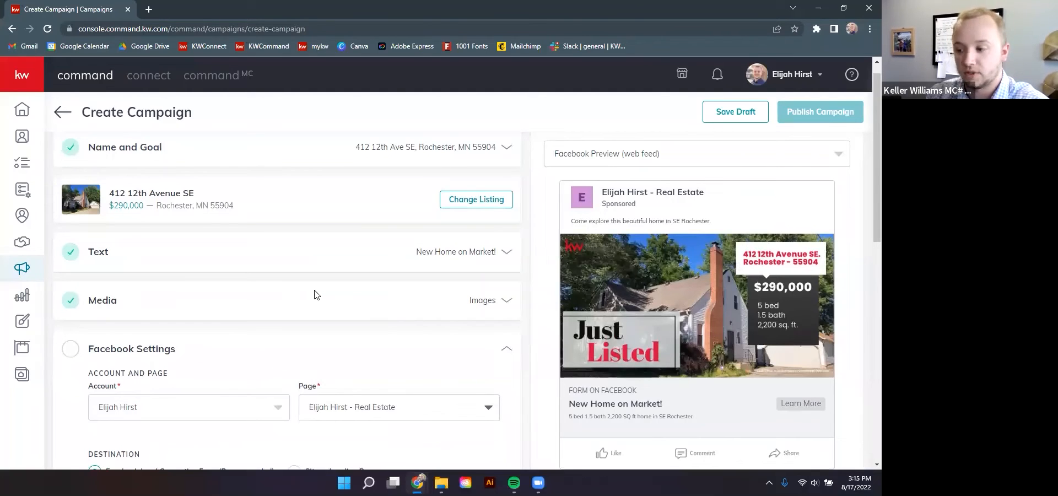
{"action": "scroll", "coordinate": [314, 295], "scroll_direction": "down", "scroll_amount": 4}
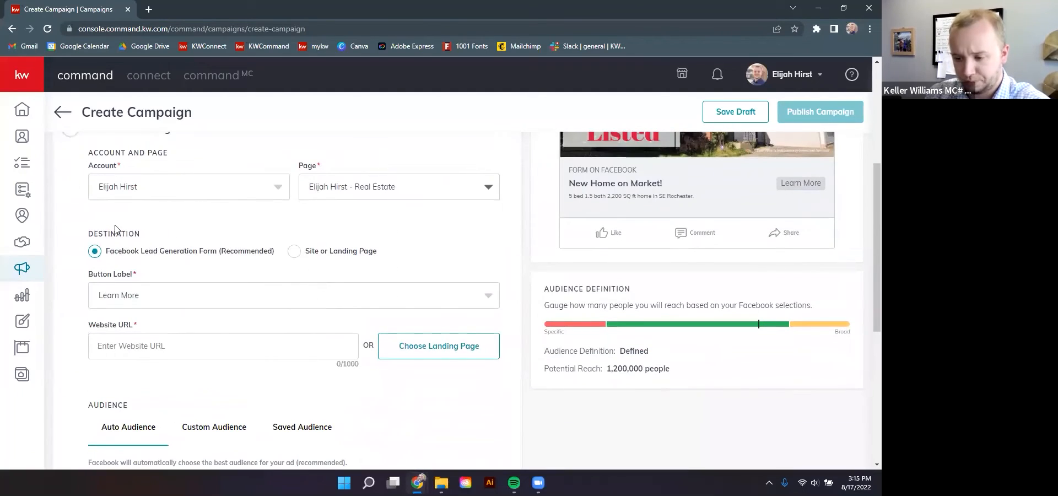
{"action": "left_click_drag", "start_coordinate": [101, 237], "coordinate": [146, 240]}
{"action": "left_click", "coordinate": [156, 253]}
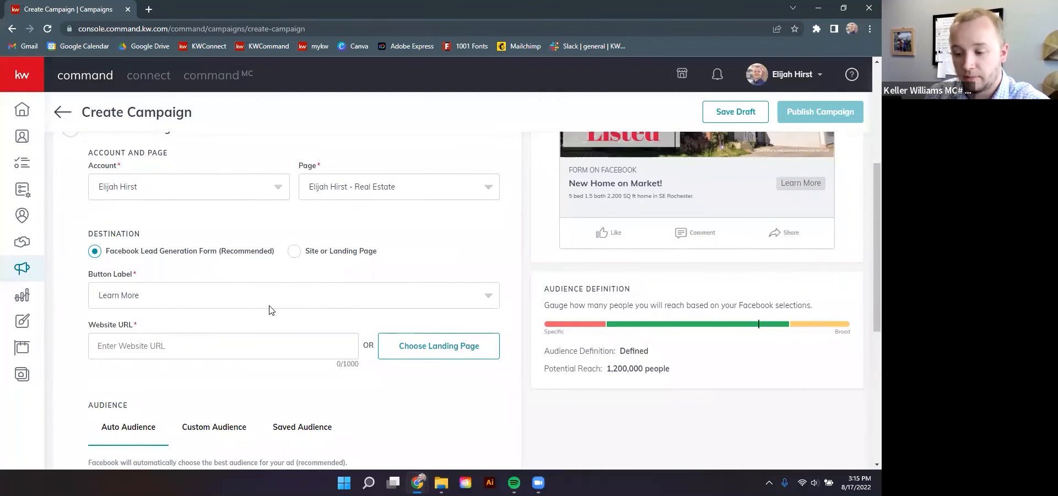
{"action": "left_click", "coordinate": [295, 252]}
{"action": "scroll", "coordinate": [264, 309], "scroll_direction": "down", "scroll_amount": 1}
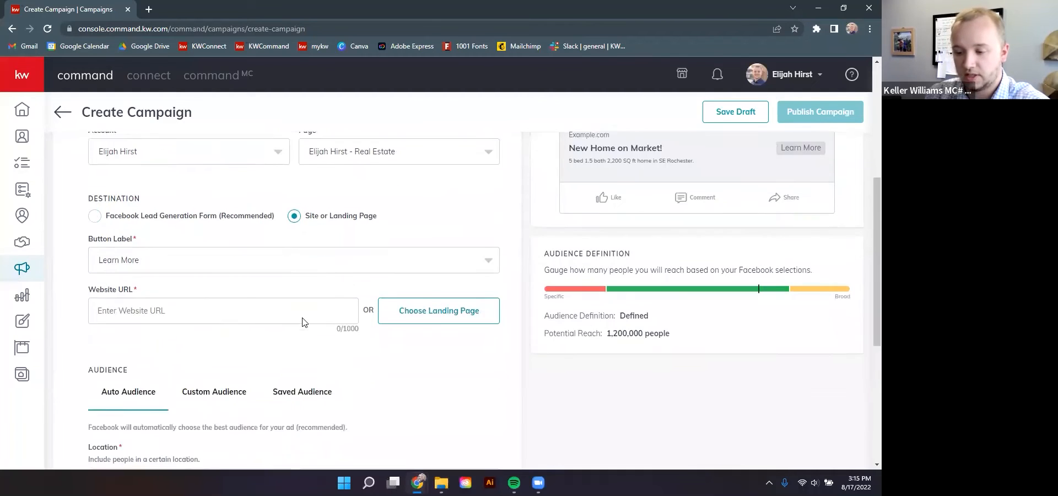
{"action": "scroll", "coordinate": [343, 276], "scroll_direction": "up", "scroll_amount": 3}
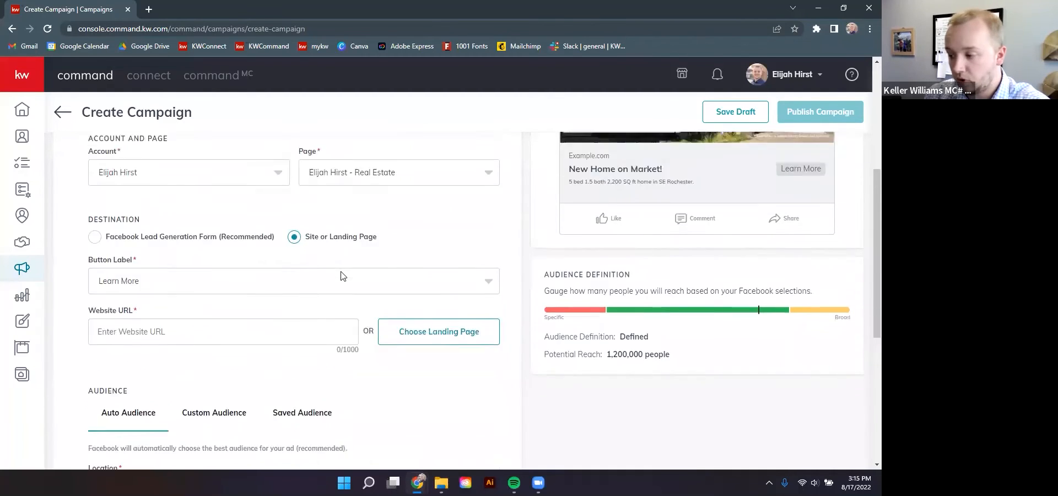
{"action": "scroll", "coordinate": [530, 339], "scroll_direction": "down", "scroll_amount": 2}
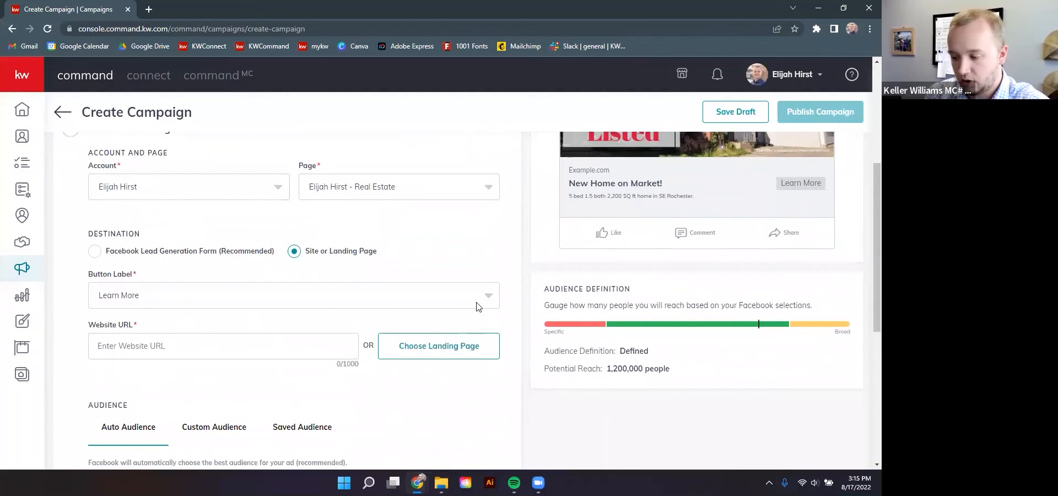
{"action": "left_click", "coordinate": [481, 300]}
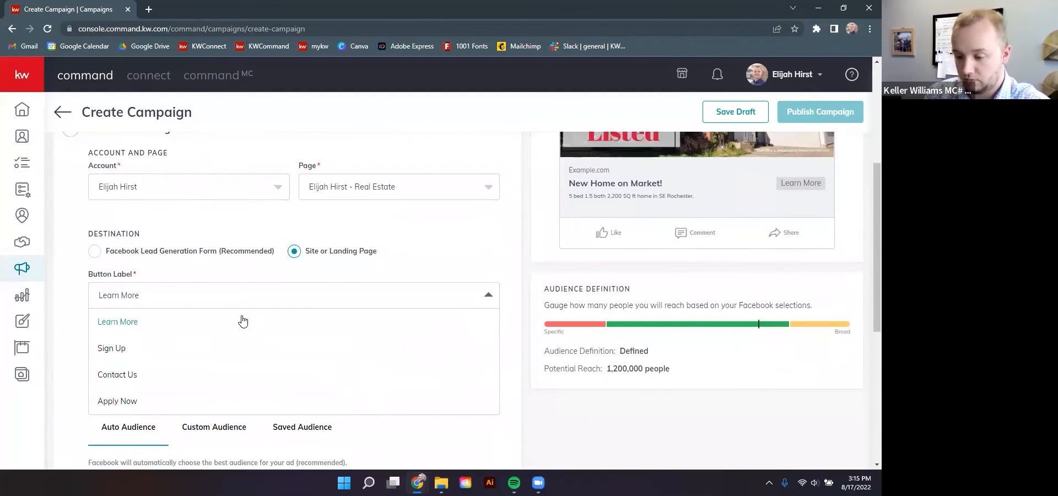
{"action": "left_click", "coordinate": [175, 381]}
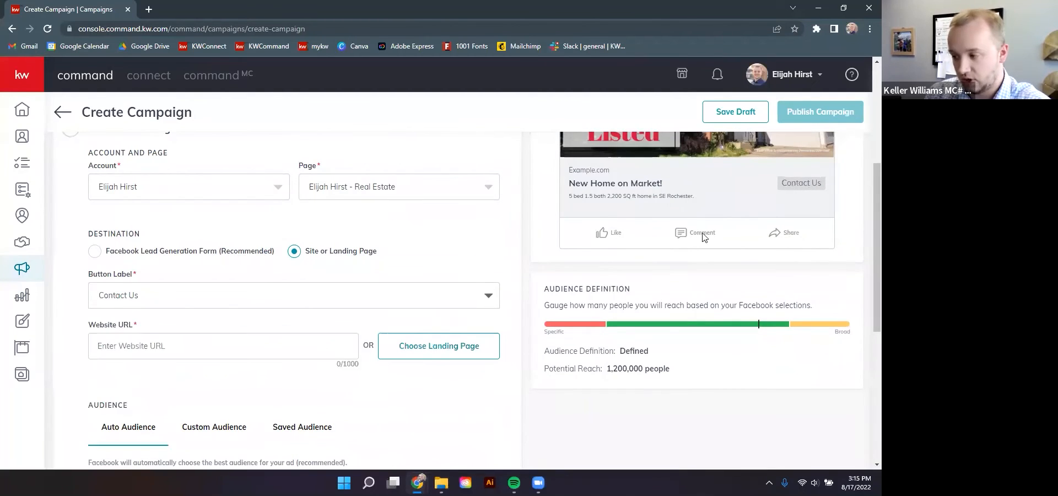
Enter the agent's kw.com website address as the destination URL
{"action": "left_click", "coordinate": [238, 347]}
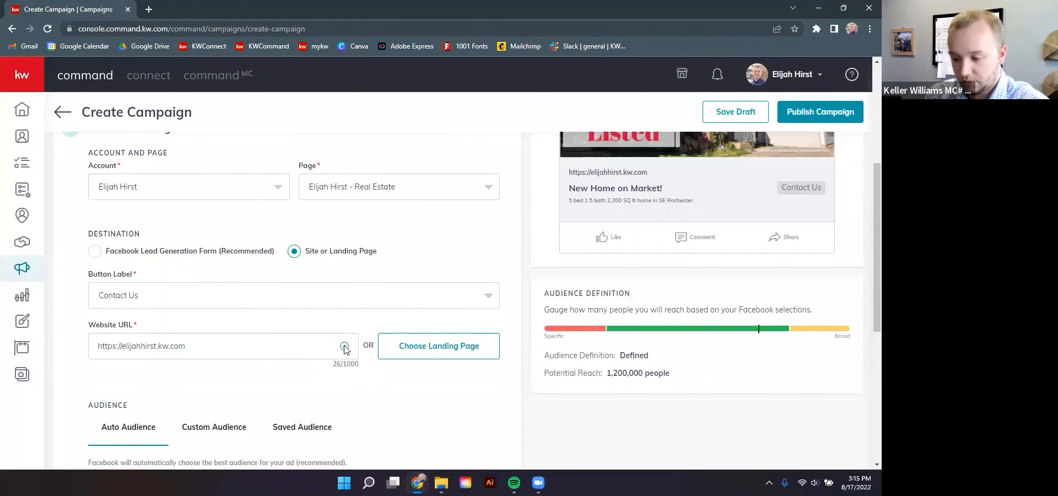
{"action": "scroll", "coordinate": [417, 301], "scroll_direction": "down", "scroll_amount": 4}
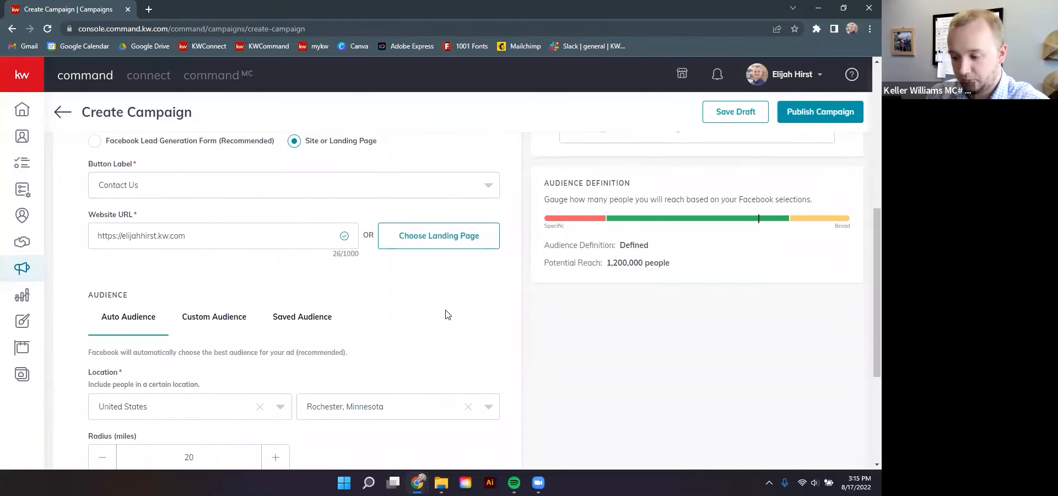
Browse the custom audience interest options, then close the Add Interests picker
{"action": "scroll", "coordinate": [176, 206], "scroll_direction": "down", "scroll_amount": 1}
{"action": "scroll", "coordinate": [170, 205], "scroll_direction": "up", "scroll_amount": 1}
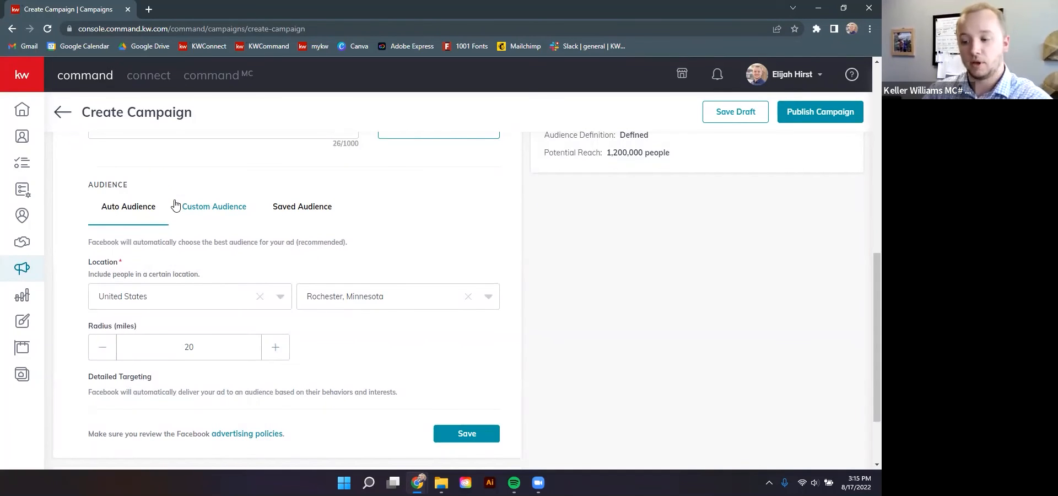
{"action": "left_click", "coordinate": [203, 213]}
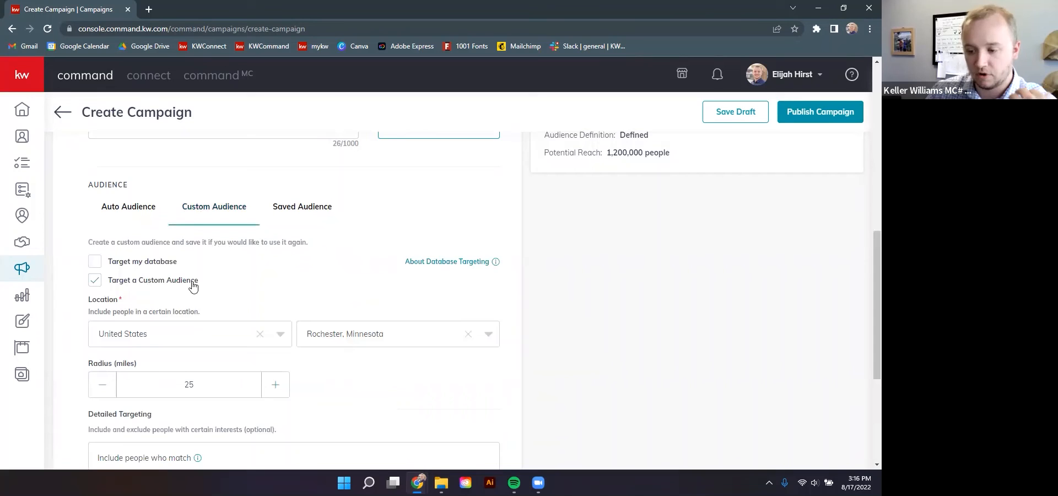
{"action": "scroll", "coordinate": [188, 282], "scroll_direction": "down", "scroll_amount": 1}
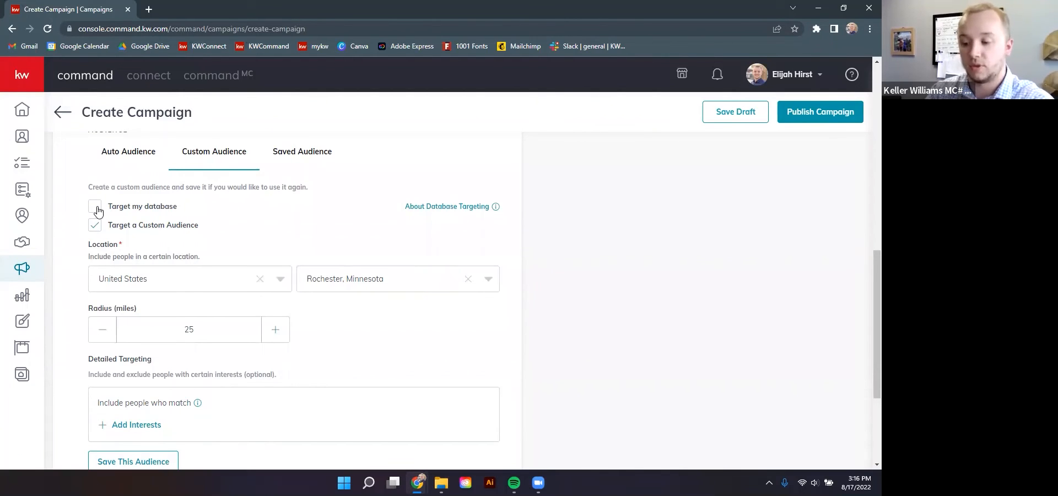
{"action": "scroll", "coordinate": [132, 240], "scroll_direction": "down", "scroll_amount": 1}
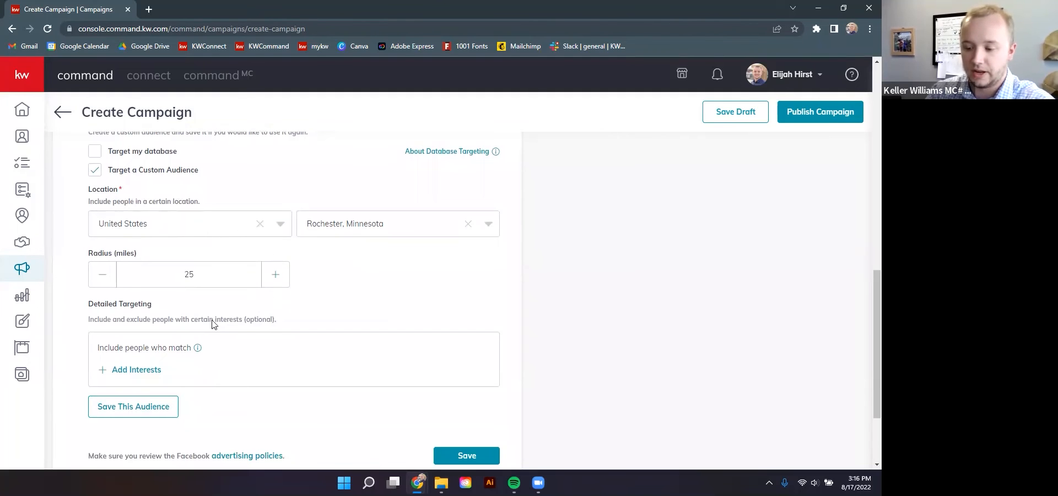
{"action": "left_click", "coordinate": [143, 373]}
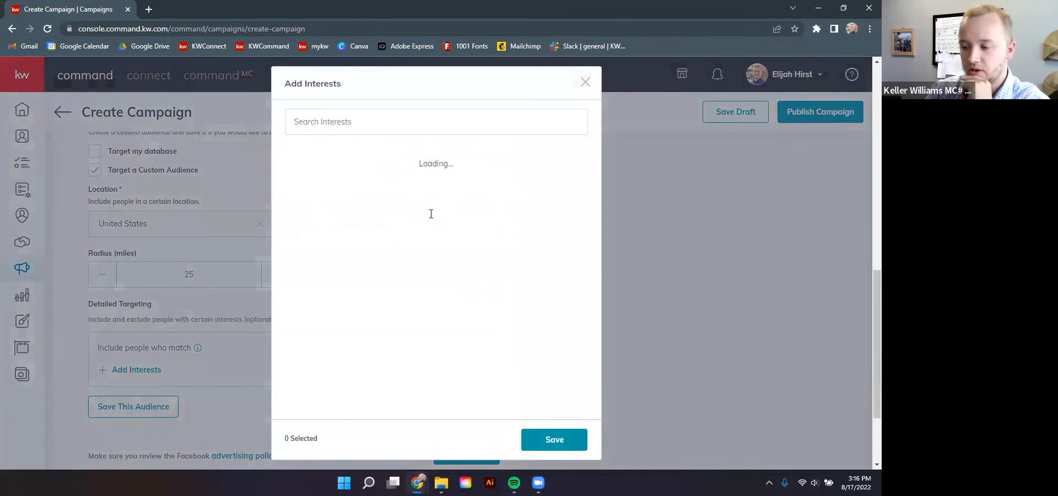
{"action": "scroll", "coordinate": [356, 268], "scroll_direction": "down", "scroll_amount": 2}
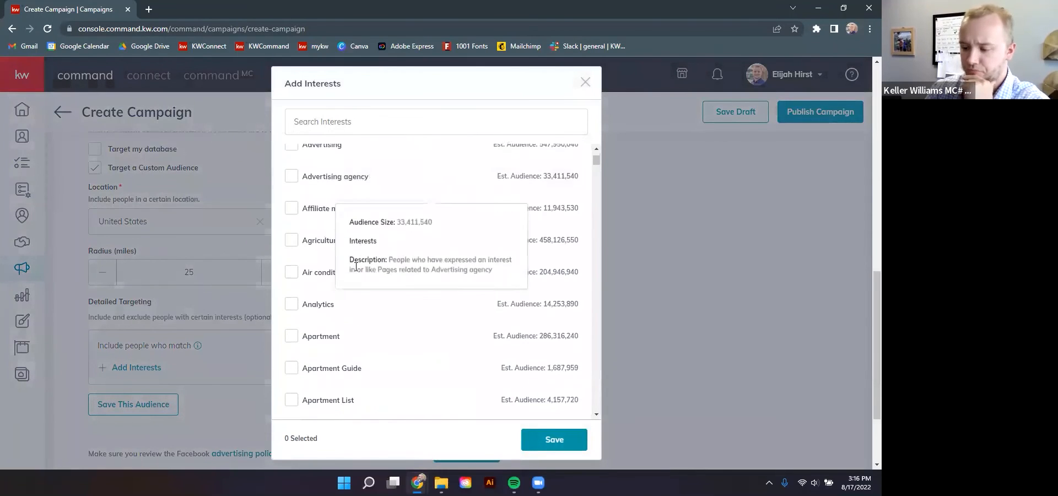
{"action": "scroll", "coordinate": [356, 267], "scroll_direction": "down", "scroll_amount": 5}
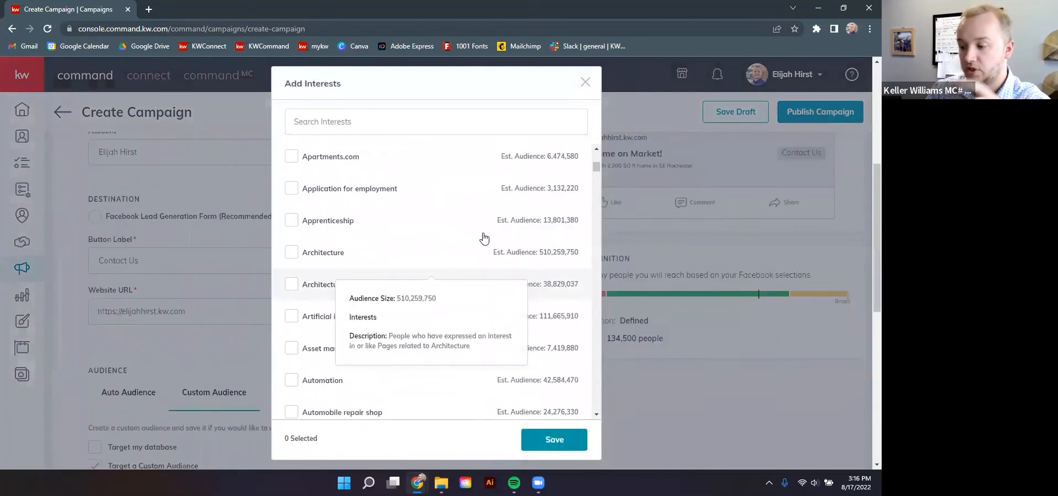
{"action": "scroll", "coordinate": [485, 242], "scroll_direction": "up", "scroll_amount": 4}
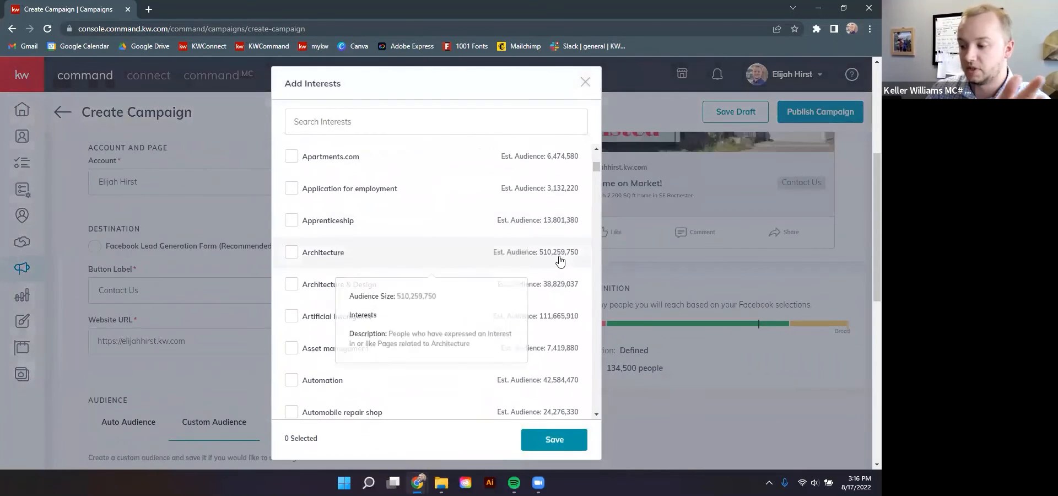
{"action": "left_click", "coordinate": [585, 82]}
Switch to Auto Audience for Rochester, Minnesota within 20 miles and save the Facebook settings
{"action": "scroll", "coordinate": [230, 298], "scroll_direction": "up", "scroll_amount": 3}
{"action": "scroll", "coordinate": [229, 293], "scroll_direction": "down", "scroll_amount": 3}
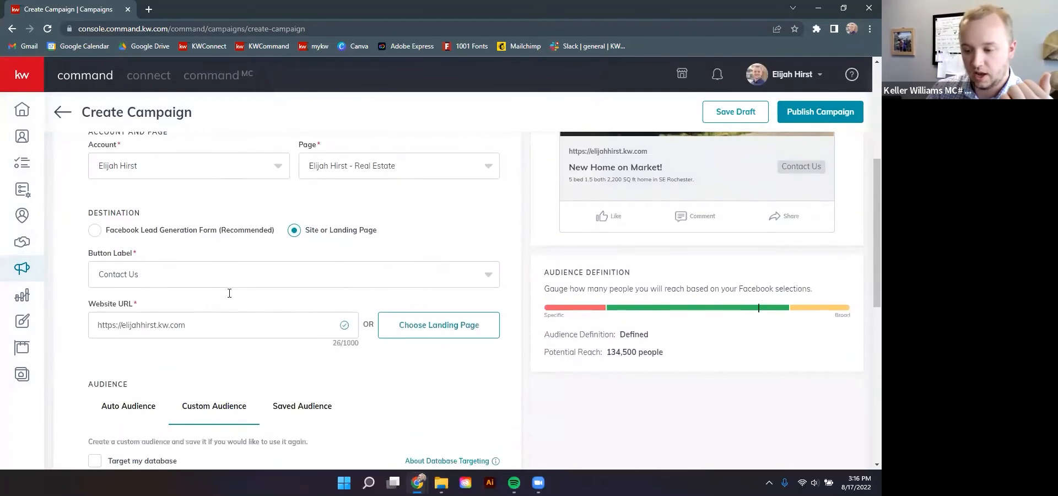
{"action": "scroll", "coordinate": [229, 293], "scroll_direction": "down", "scroll_amount": 3}
{"action": "left_click", "coordinate": [130, 253]}
{"action": "scroll", "coordinate": [358, 283], "scroll_direction": "down", "scroll_amount": 2}
{"action": "scroll", "coordinate": [336, 254], "scroll_direction": "down", "scroll_amount": 1}
{"action": "scroll", "coordinate": [298, 243], "scroll_direction": "up", "scroll_amount": 2}
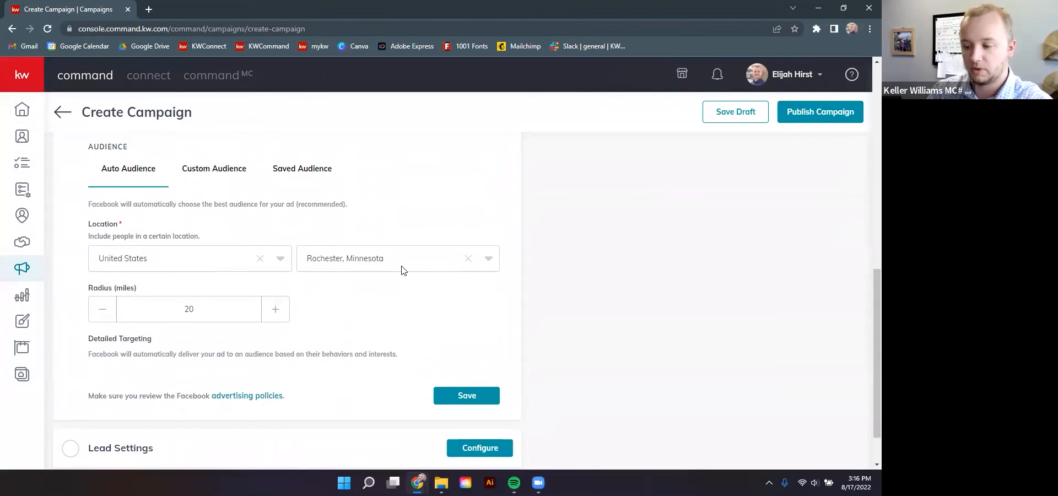
{"action": "scroll", "coordinate": [292, 286], "scroll_direction": "down", "scroll_amount": 2}
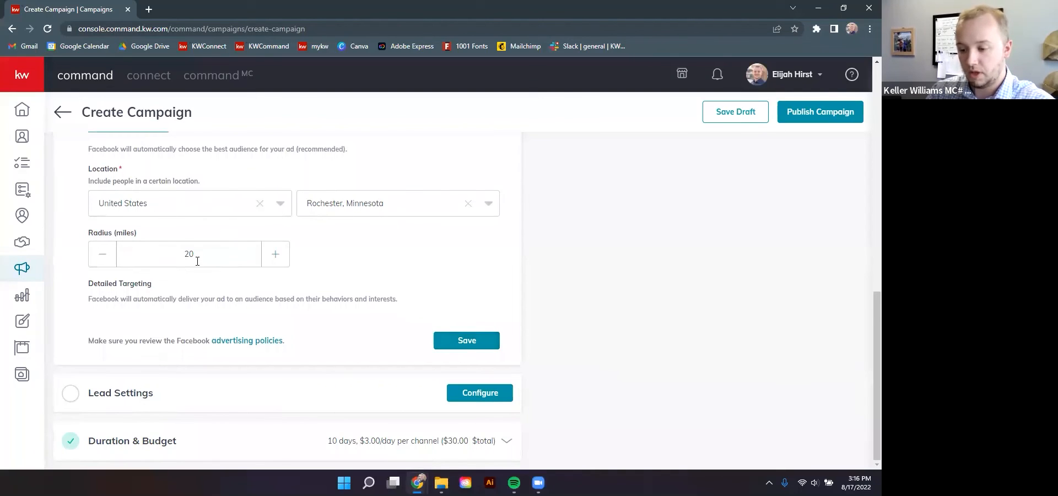
{"action": "left_click", "coordinate": [481, 346]}
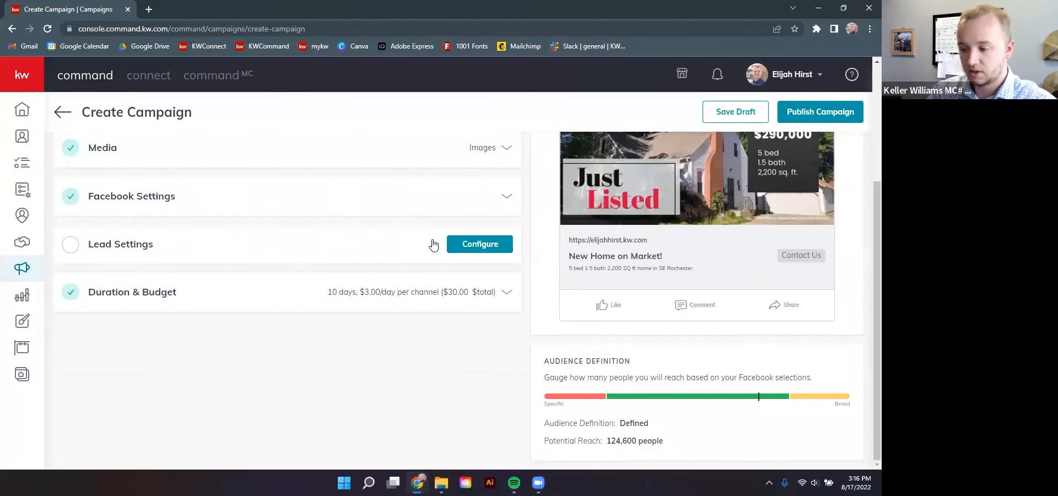
Auto-tag incoming campaign leads as Buyer, leave SmartPlans empty, and save Lead Settings
{"action": "left_click", "coordinate": [464, 248]}
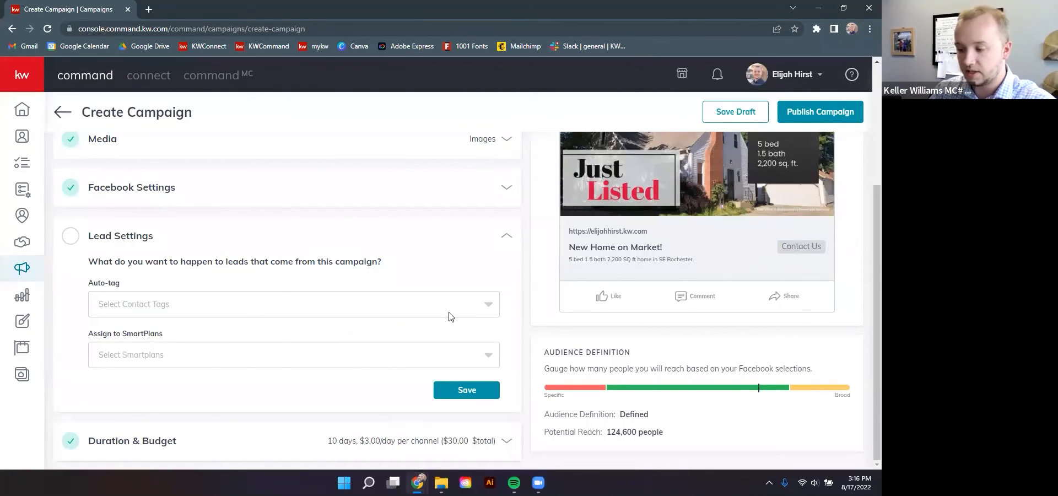
{"action": "left_click", "coordinate": [489, 308]}
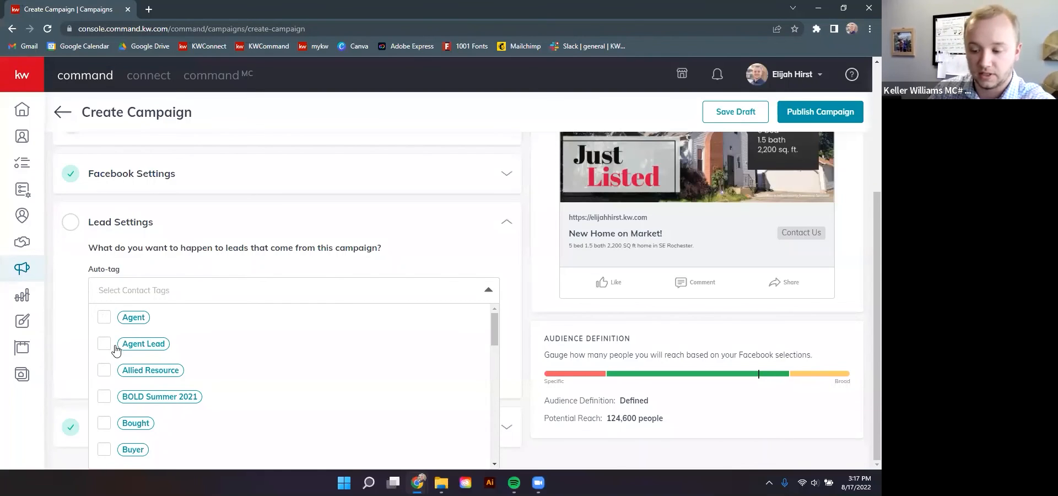
{"action": "scroll", "coordinate": [124, 364], "scroll_direction": "down", "scroll_amount": 5}
{"action": "scroll", "coordinate": [131, 375], "scroll_direction": "up", "scroll_amount": 4}
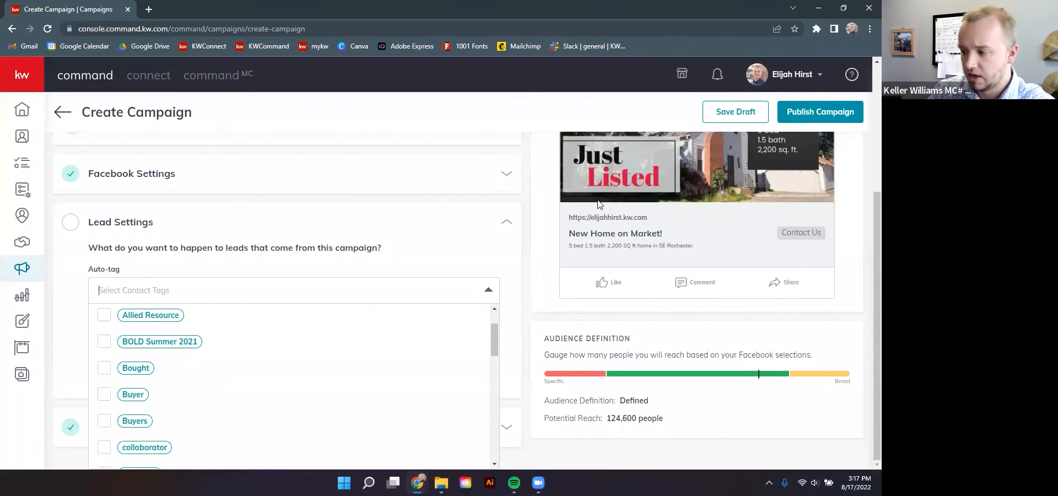
{"action": "left_click", "coordinate": [105, 395]}
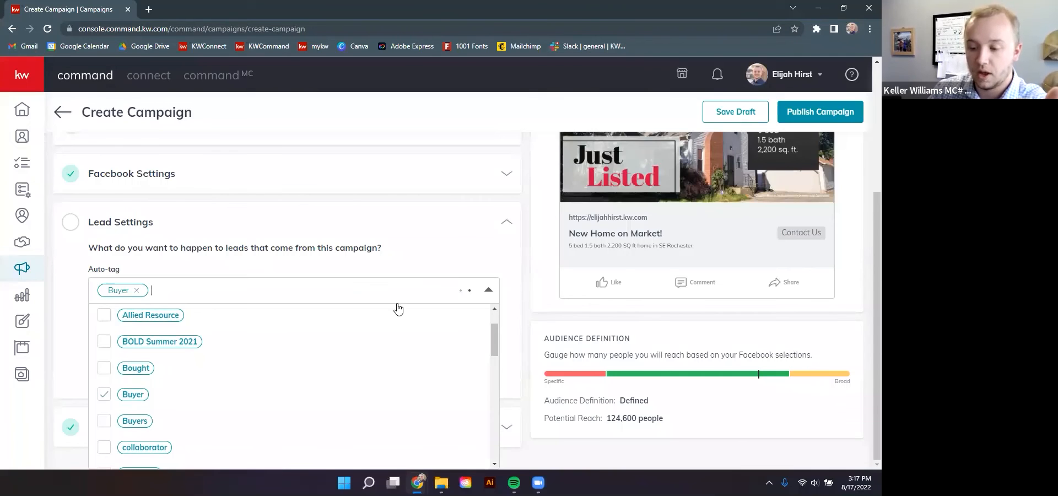
{"action": "left_click", "coordinate": [489, 290]}
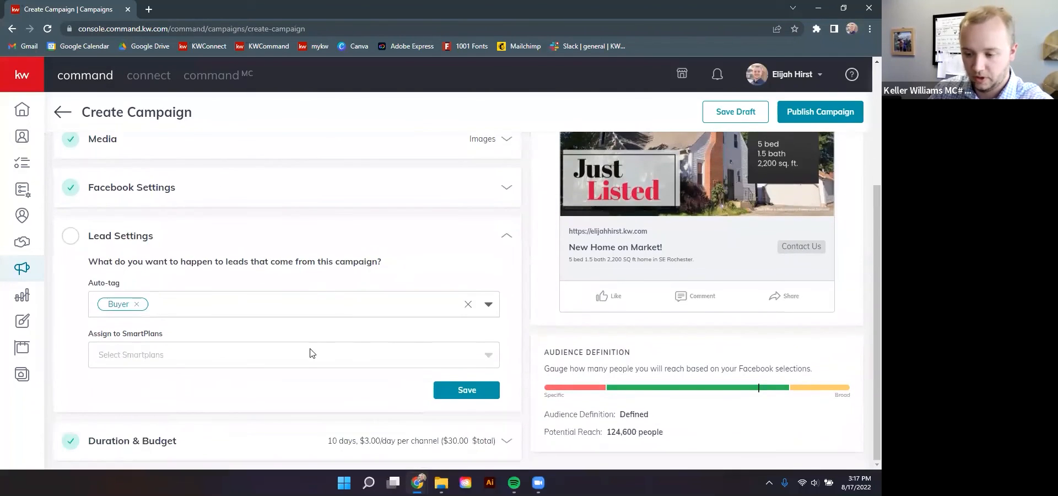
{"action": "left_click", "coordinate": [417, 352]}
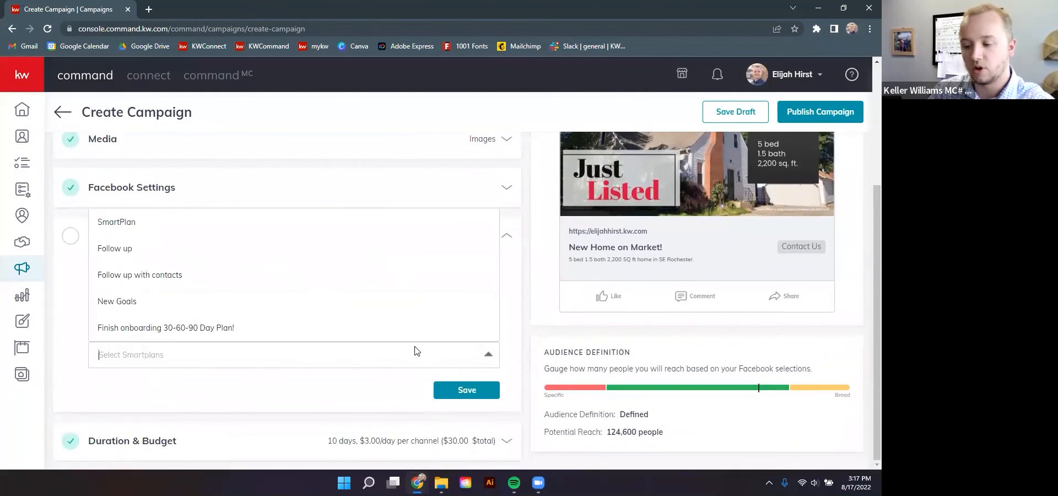
{"action": "left_click", "coordinate": [156, 354]}
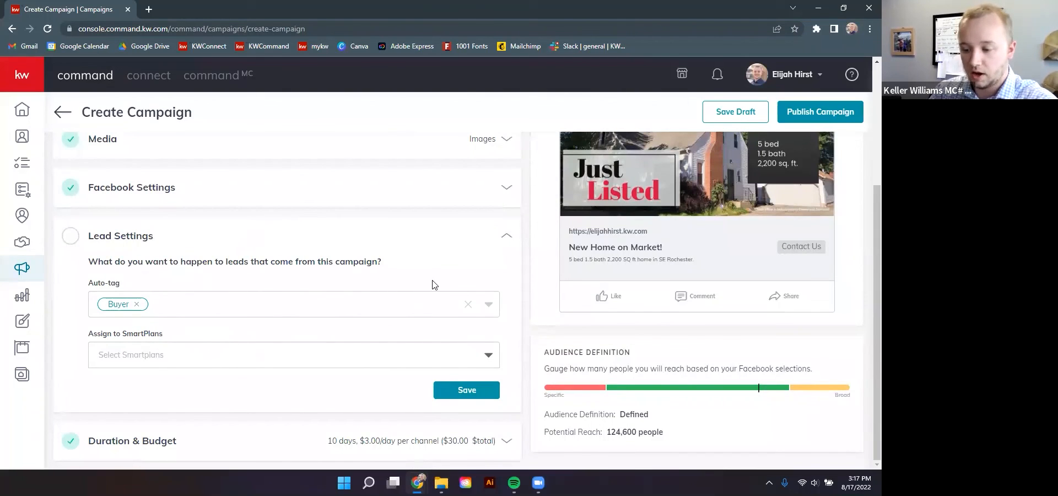
{"action": "left_click", "coordinate": [479, 392]}
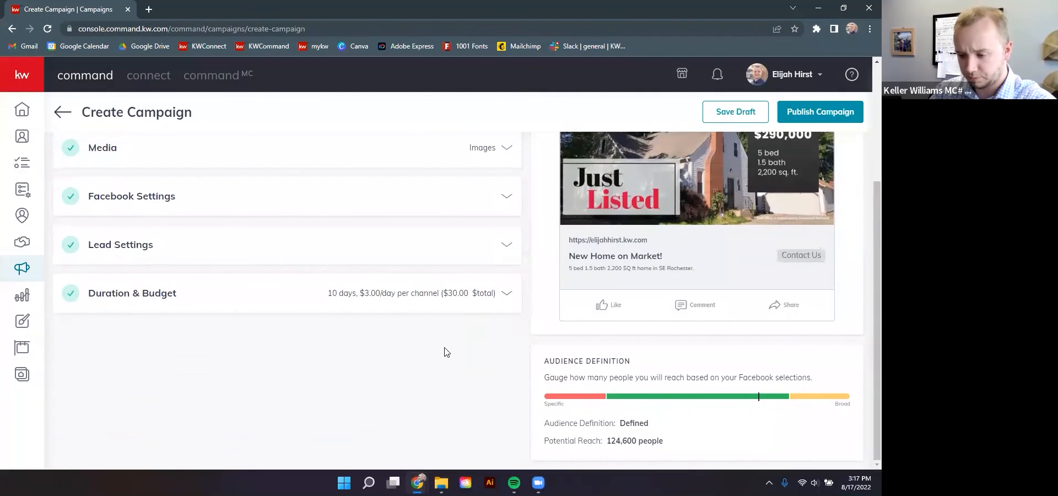
Replace the $30 total campaign budget with $10 in Duration & Budget and save
{"action": "left_click", "coordinate": [508, 297]}
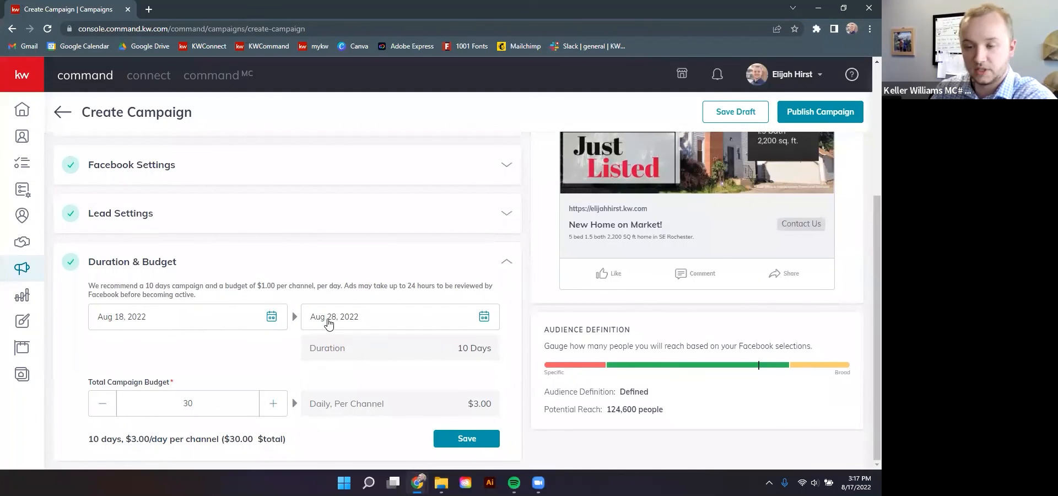
{"action": "double_click", "coordinate": [197, 403]}
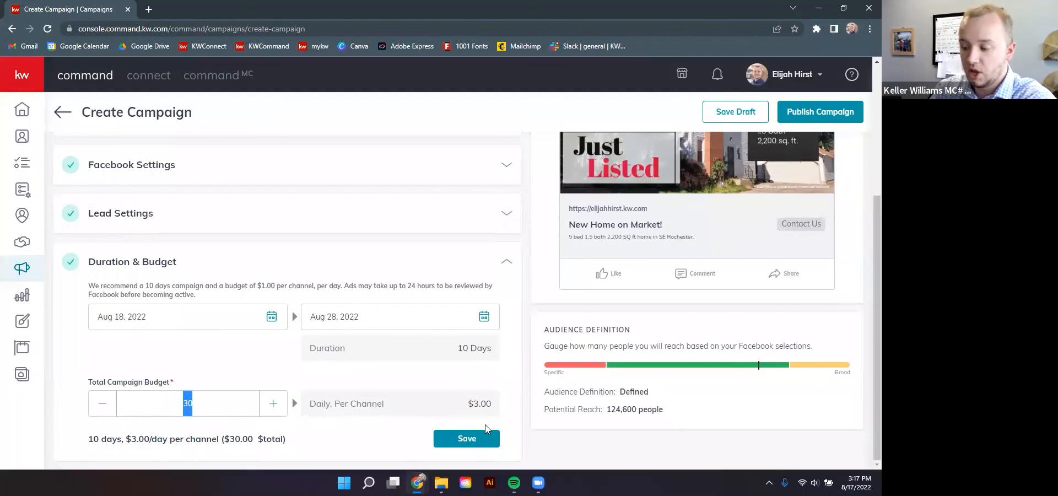
{"action": "left_click", "coordinate": [190, 384]}
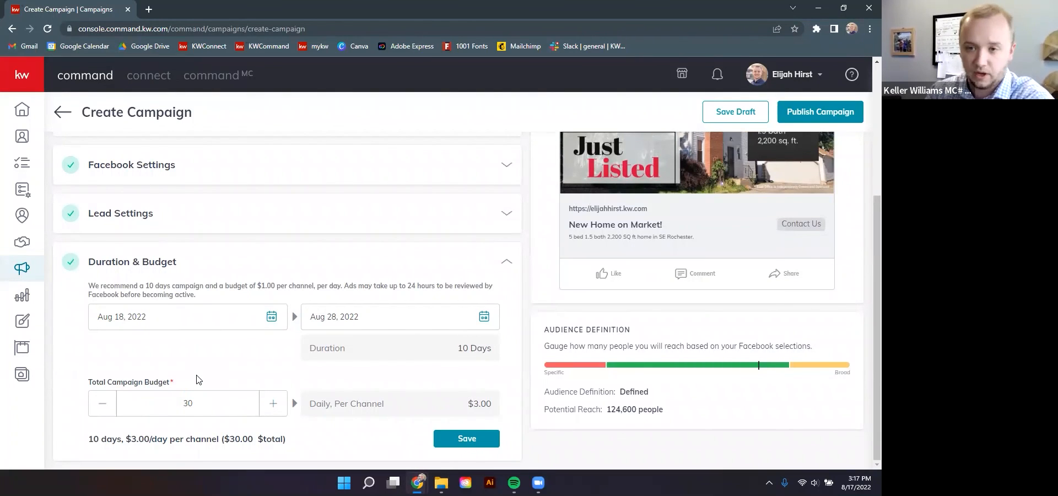
{"action": "left_click_drag", "start_coordinate": [194, 403], "coordinate": [184, 401]}
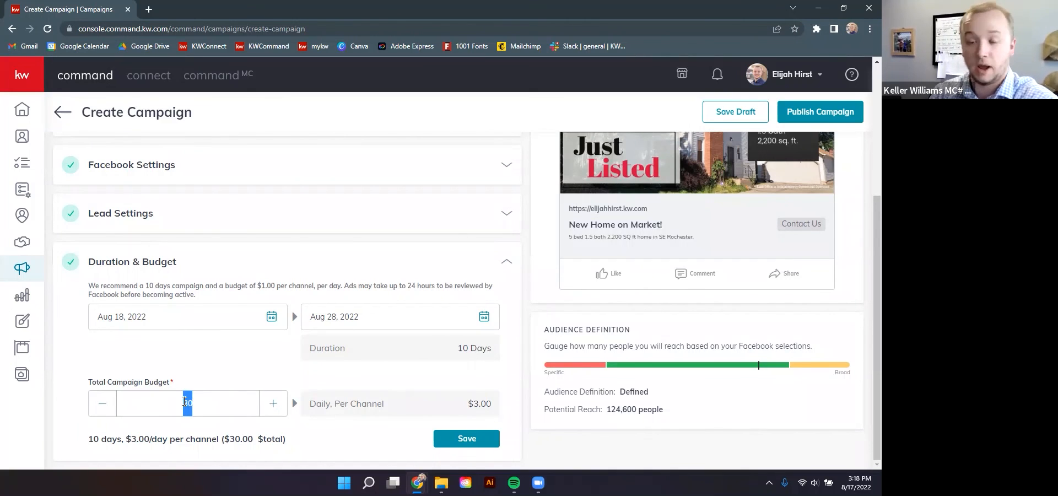
{"action": "type", "text": "10"}
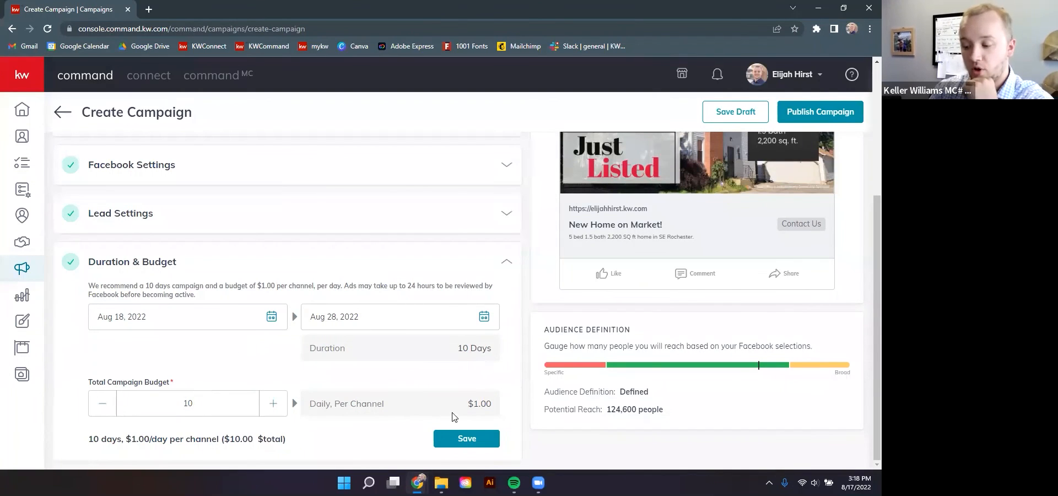
{"action": "left_click", "coordinate": [486, 428]}
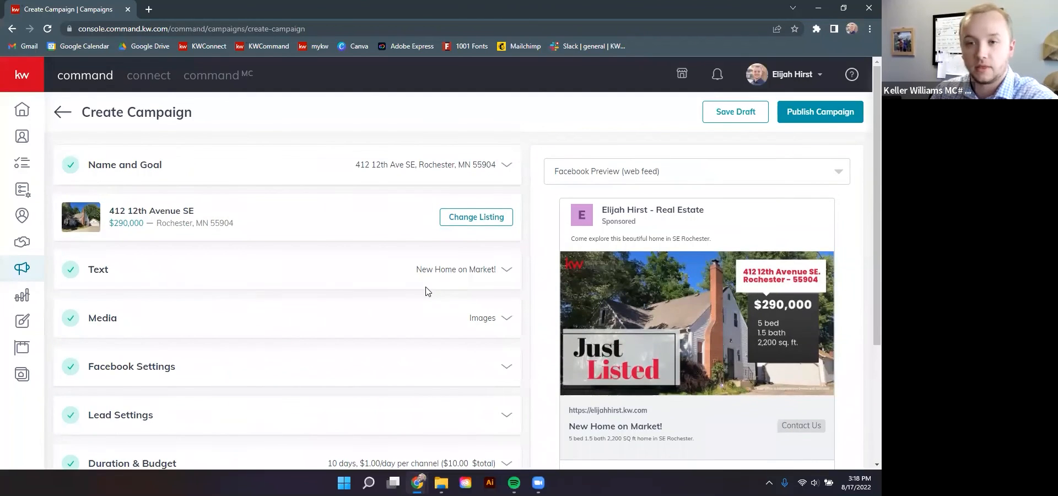
{"action": "scroll", "coordinate": [427, 291], "scroll_direction": "down", "scroll_amount": 3}
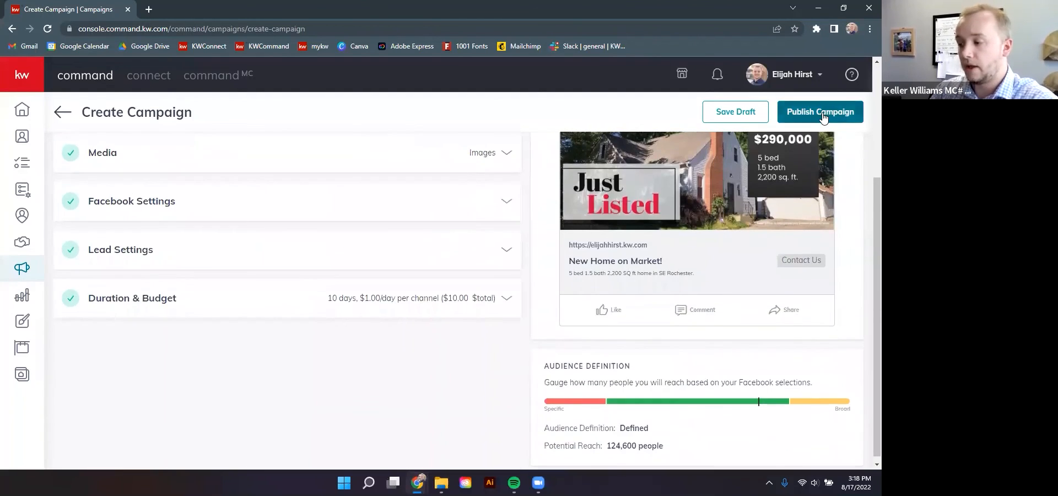
{"action": "left_click", "coordinate": [834, 116]}
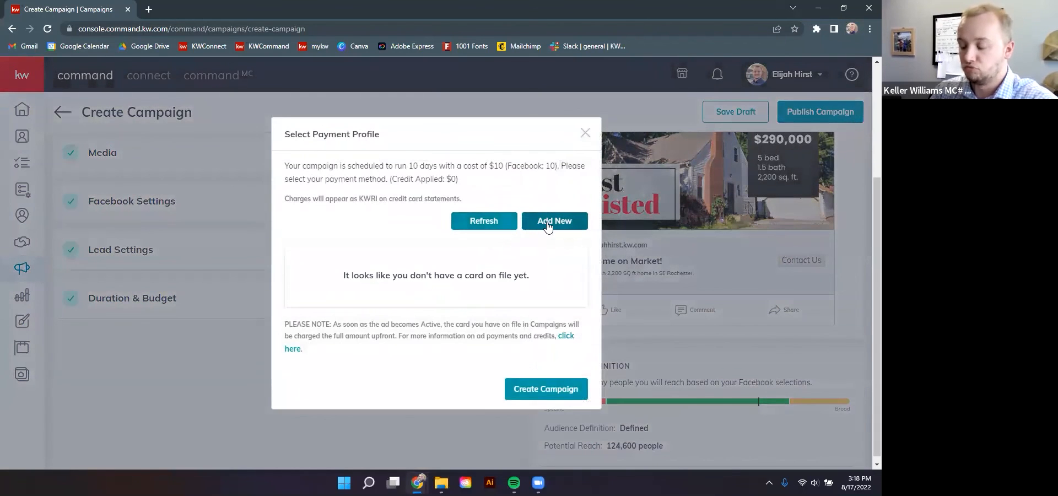
{"action": "left_click", "coordinate": [586, 133]}
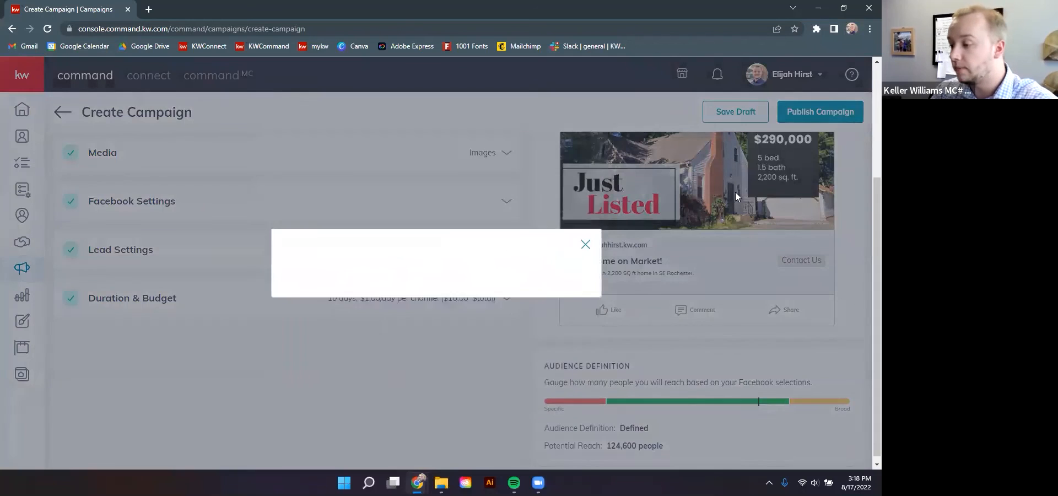
{"action": "scroll", "coordinate": [733, 193], "scroll_direction": "up", "scroll_amount": 1}
{"action": "scroll", "coordinate": [733, 192], "scroll_direction": "up", "scroll_amount": 2}
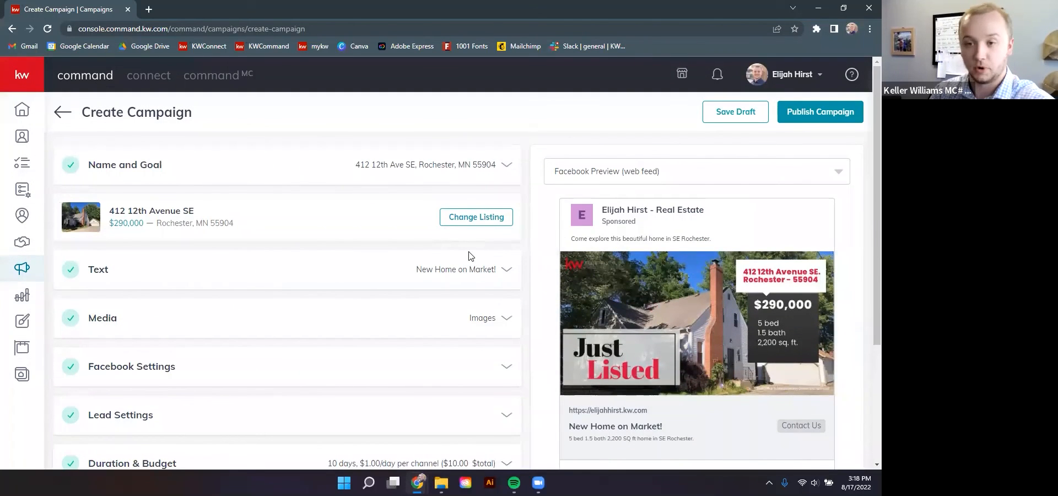
{"action": "scroll", "coordinate": [706, 221], "scroll_direction": "down", "scroll_amount": 3}
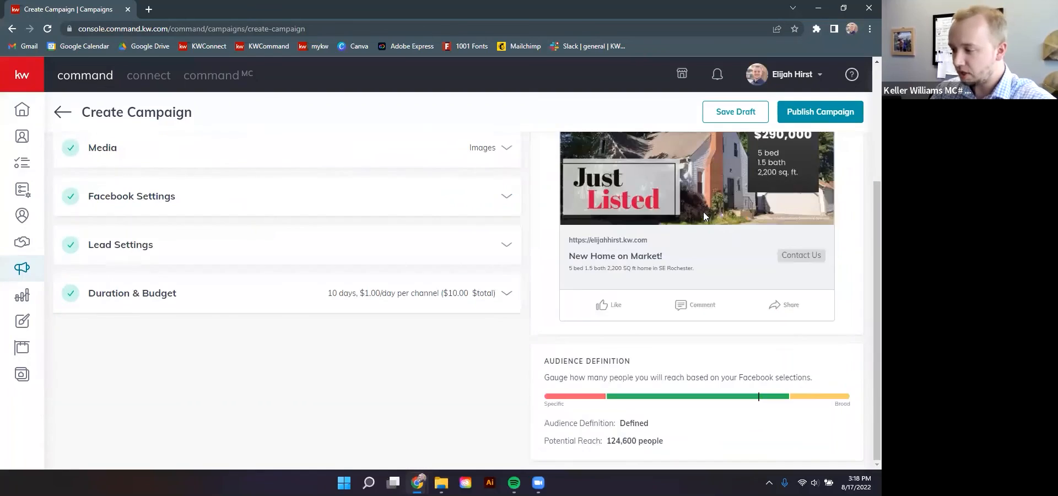
{"action": "scroll", "coordinate": [320, 170], "scroll_direction": "up", "scroll_amount": 3}
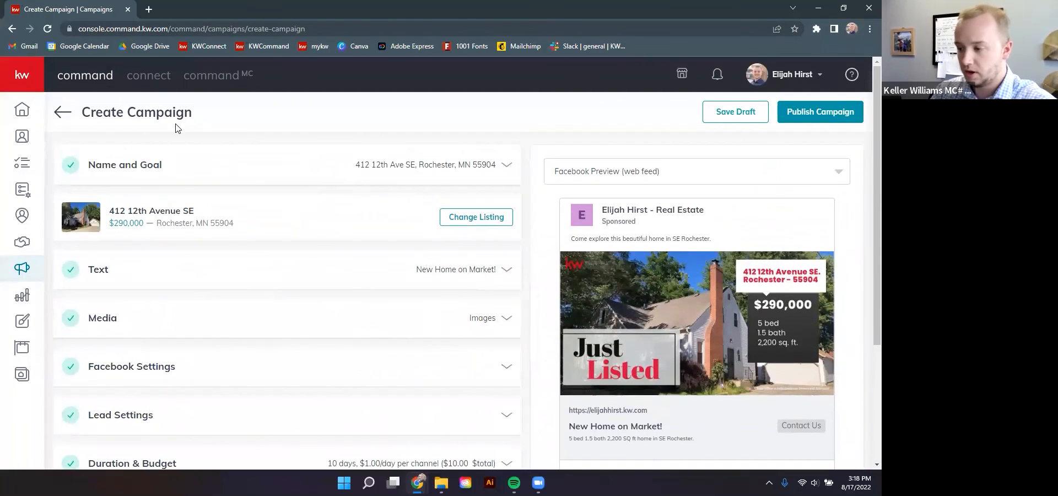